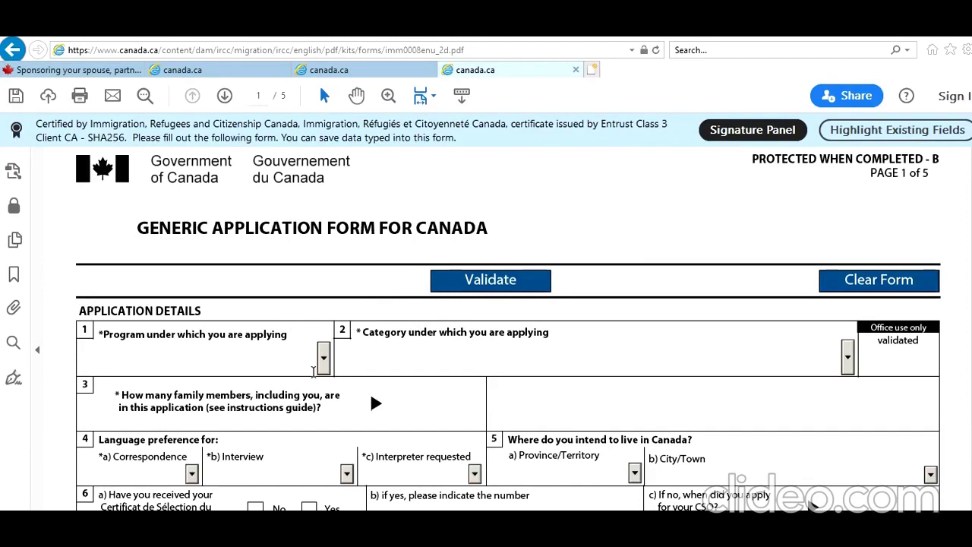
Step: Choose Family as the program and Spouse as the category, and enter 1 family member
left_click(324, 365)
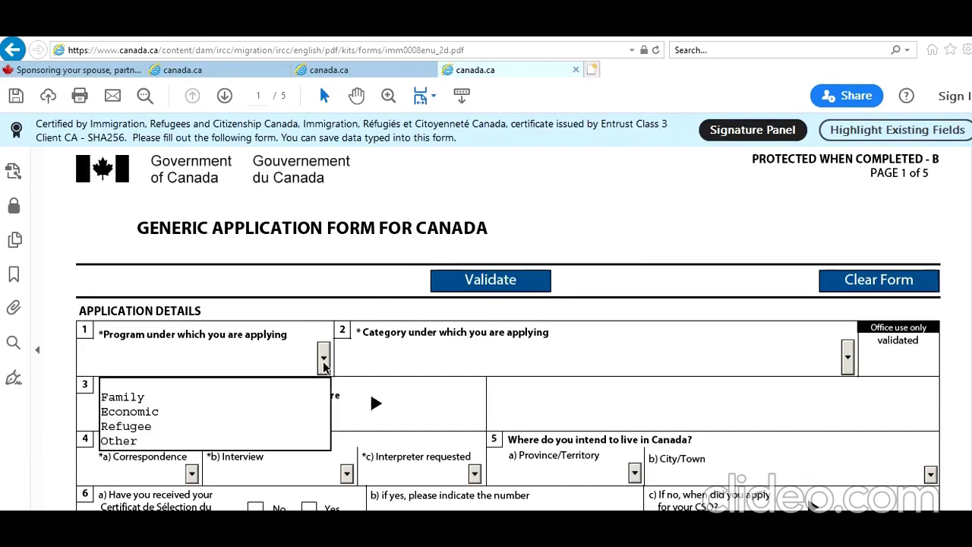
left_click(255, 397)
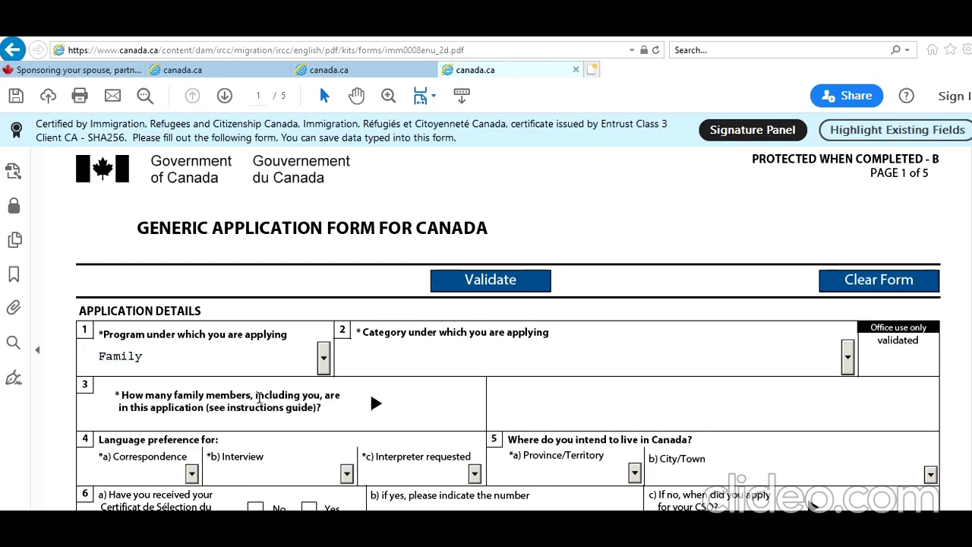
left_click(848, 360)
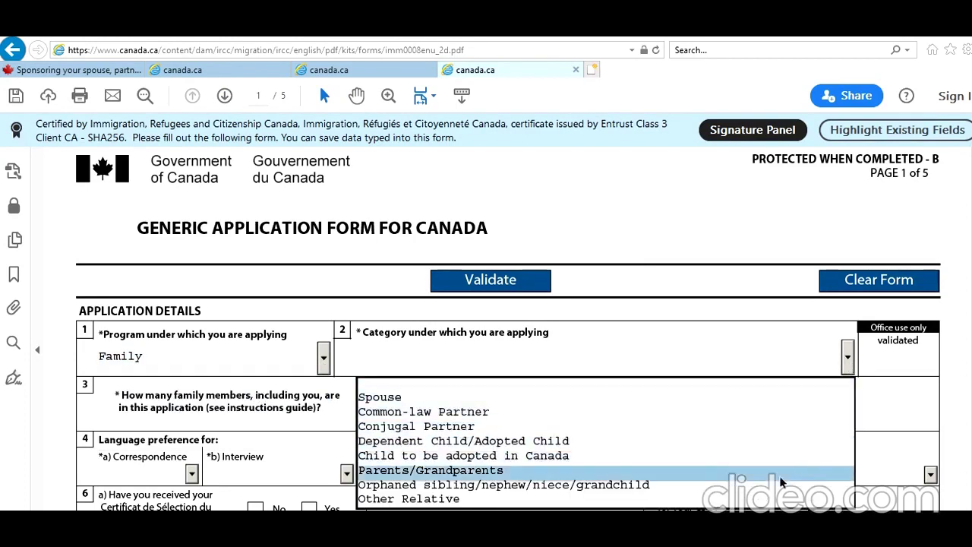
left_click(761, 395)
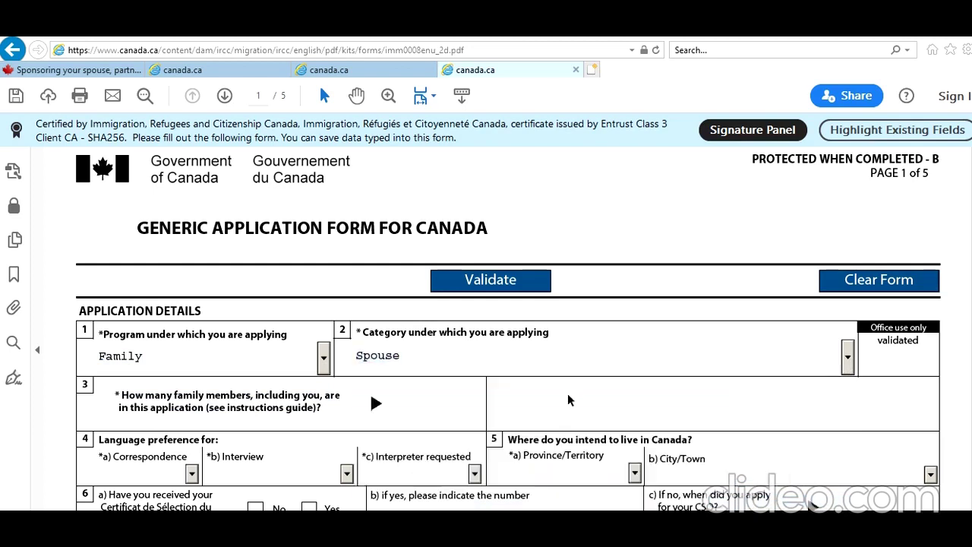
left_click(412, 407)
Step: Change the family member count to 2
scroll(460, 423, "down", 4)
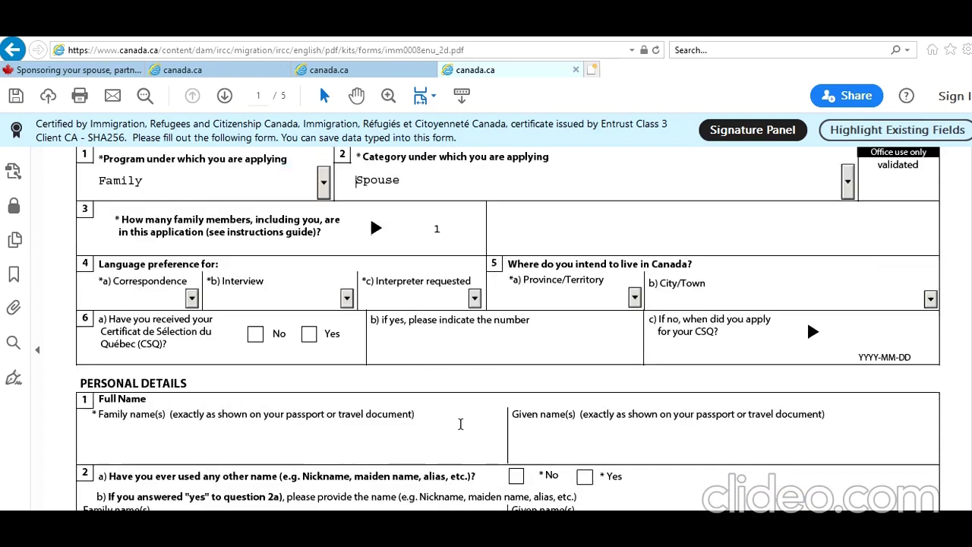
scroll(460, 423, "up", 3)
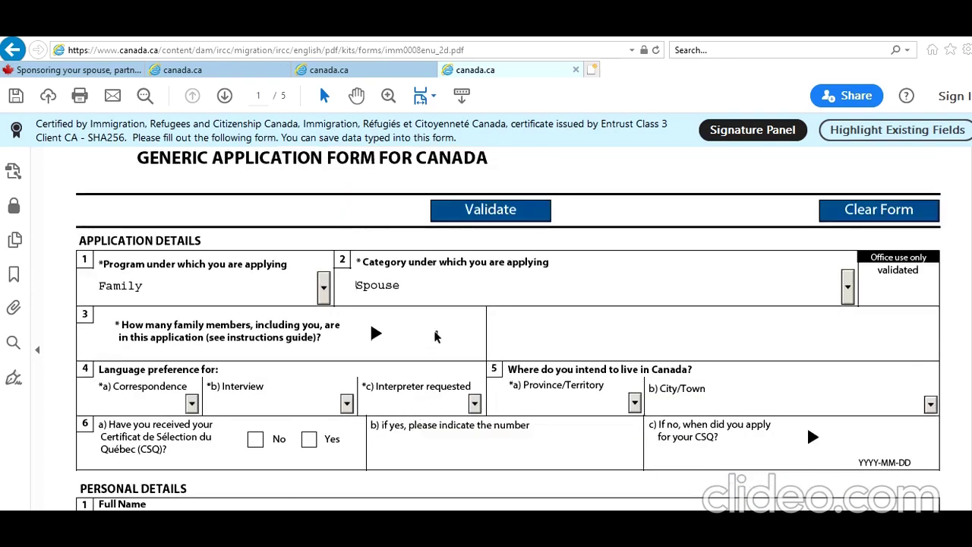
left_click(471, 333)
key("BackSpace")
type("2")
Step: Set correspondence and interview language to English and interpreter requested to No
left_click(191, 403)
left_click(170, 437)
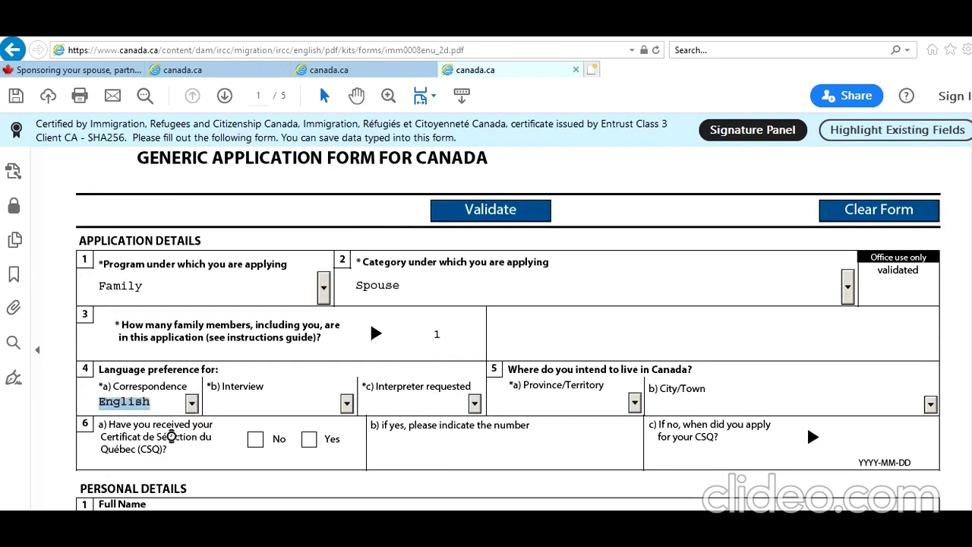
left_click(345, 407)
scroll(312, 454, "down", 3)
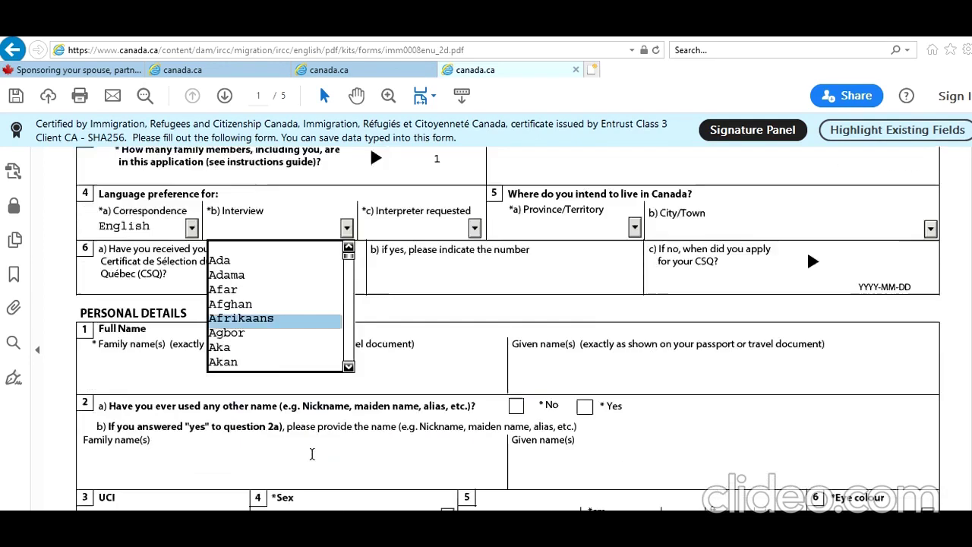
scroll(312, 351, "up", 2)
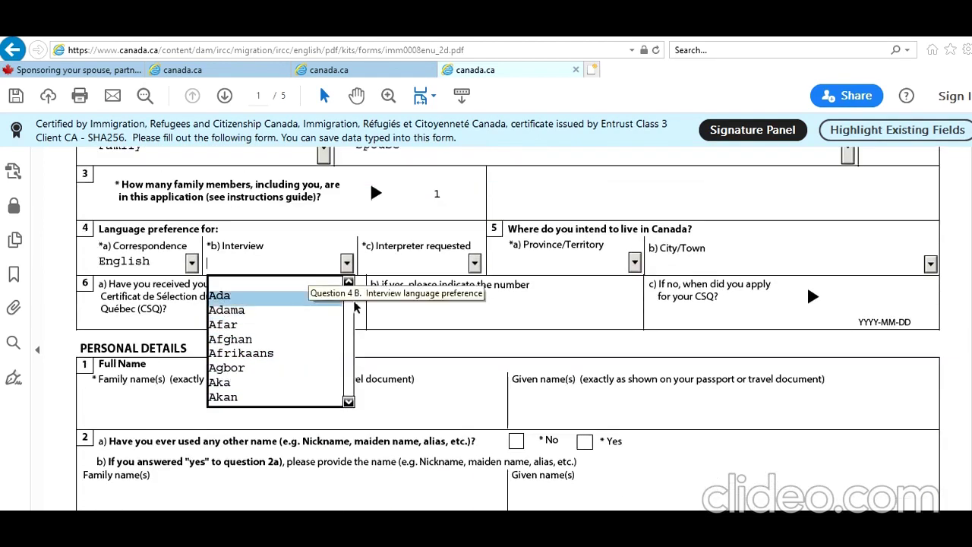
key("e")
key("e")
key("e")
key("e")
key("e")
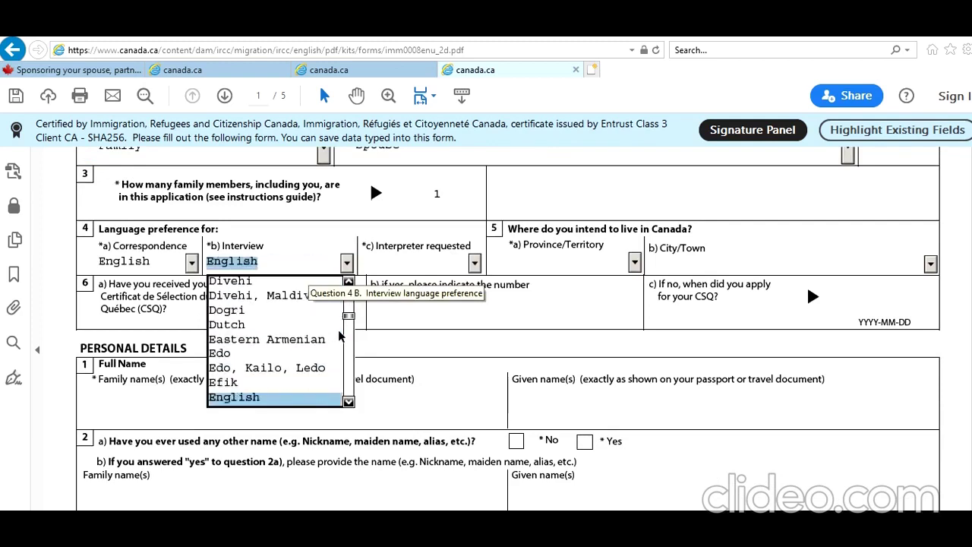
key("e")
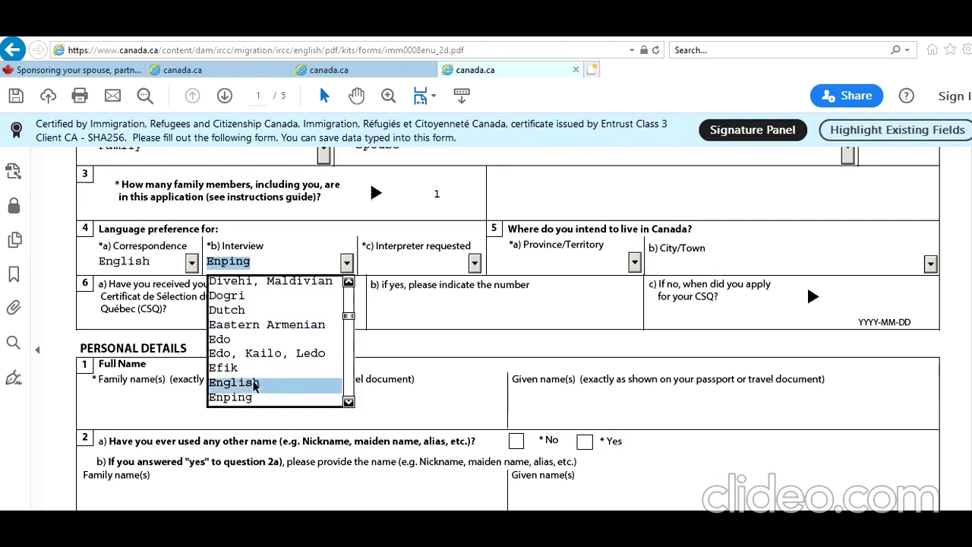
left_click(265, 382)
left_click(474, 262)
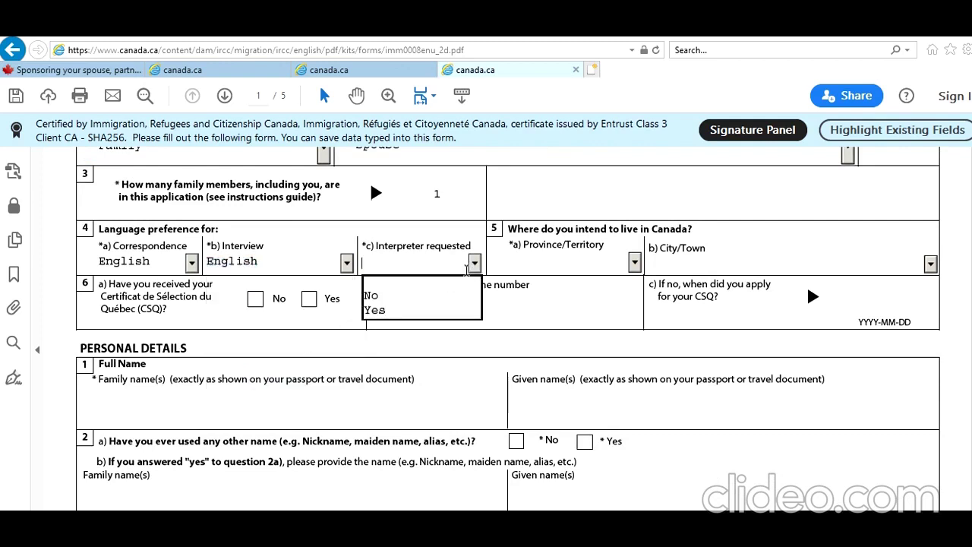
left_click(436, 294)
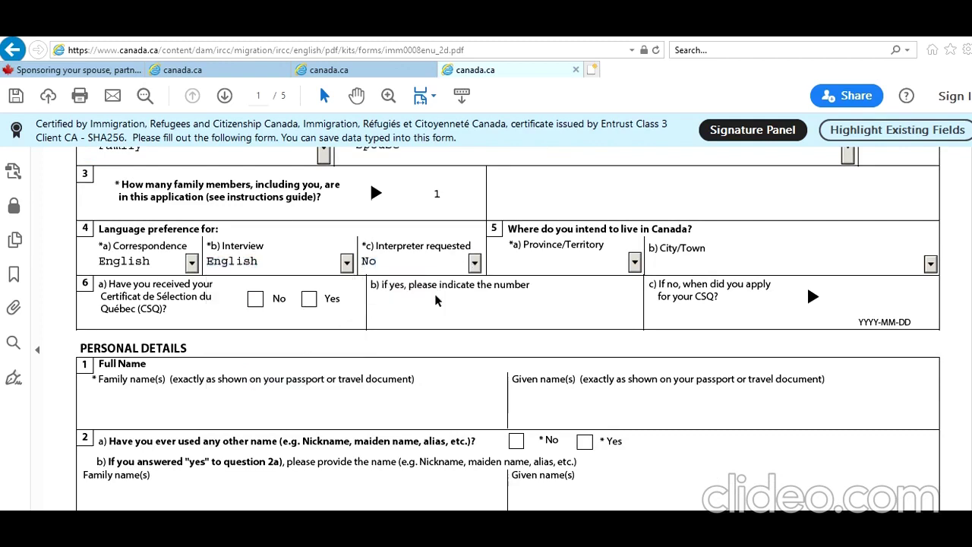
Step: Set the intended residence to province ON and city Toronto
left_click(635, 262)
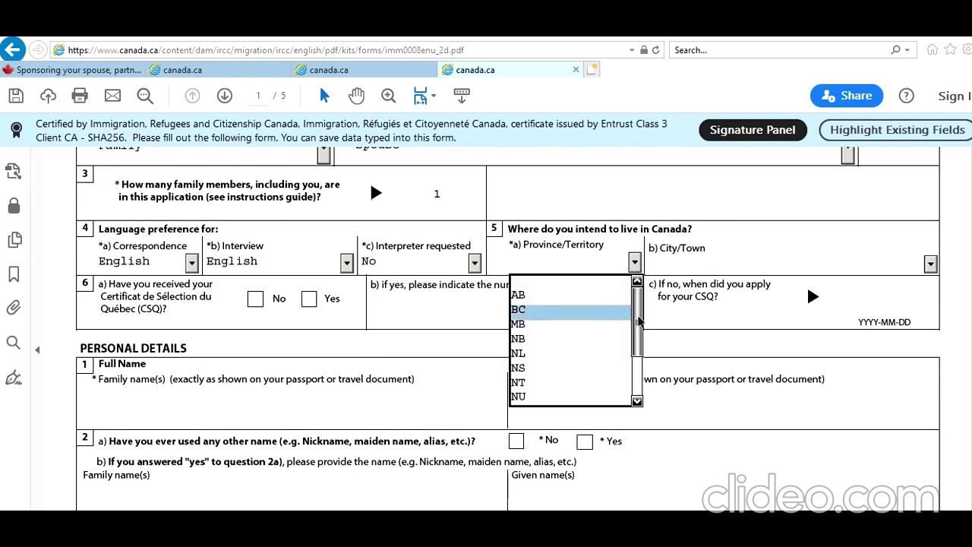
scroll(634, 320, "down", 2)
left_click(594, 343)
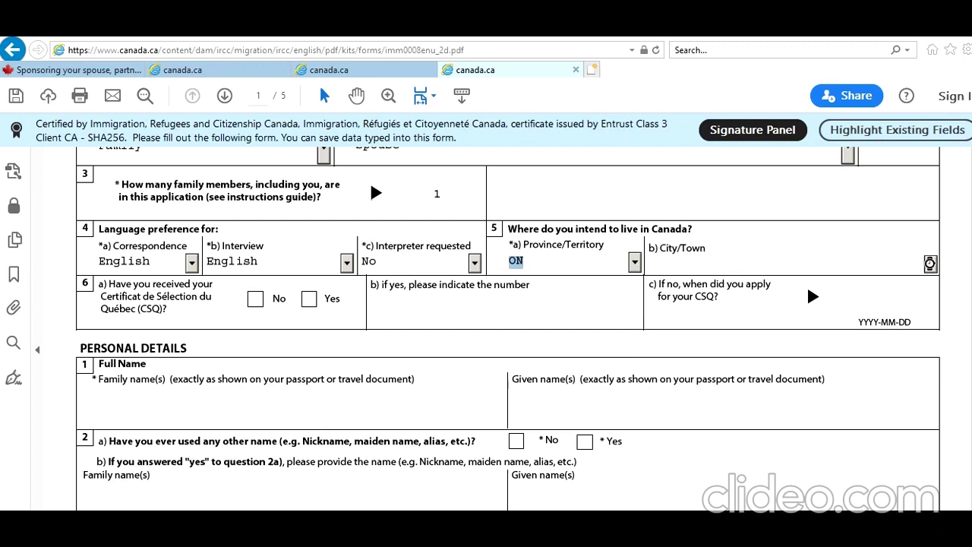
left_click(928, 263)
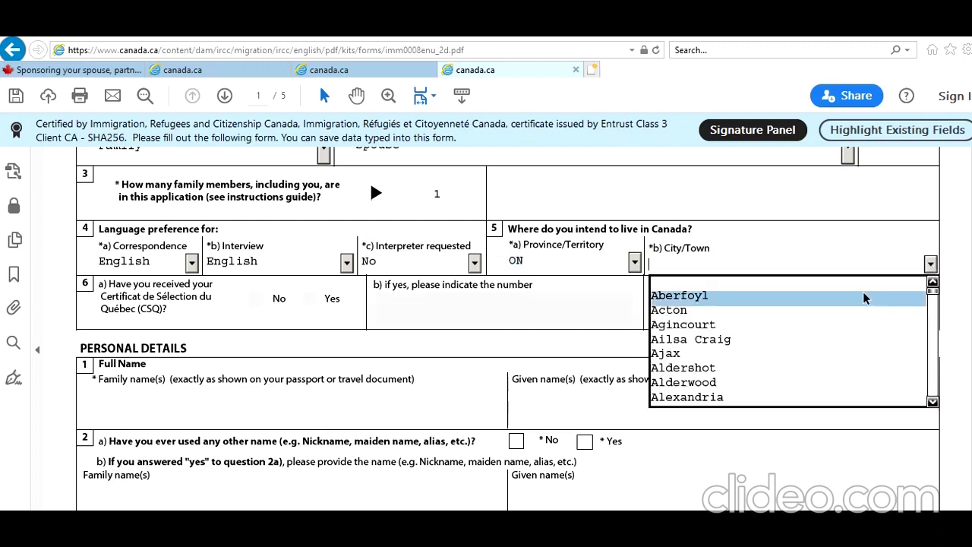
key("o")
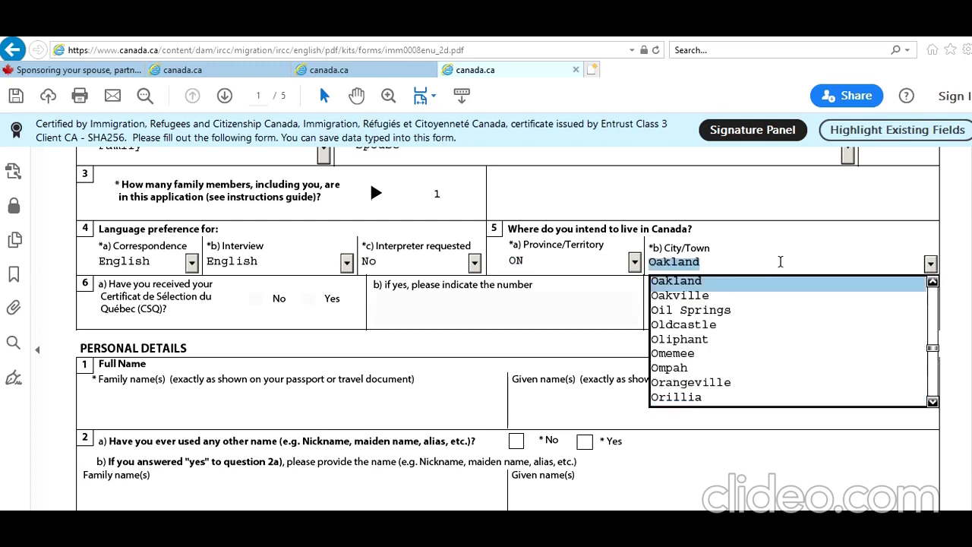
key("r")
key("t")
key("t")
key("t")
key("t")
key("t")
key("t")
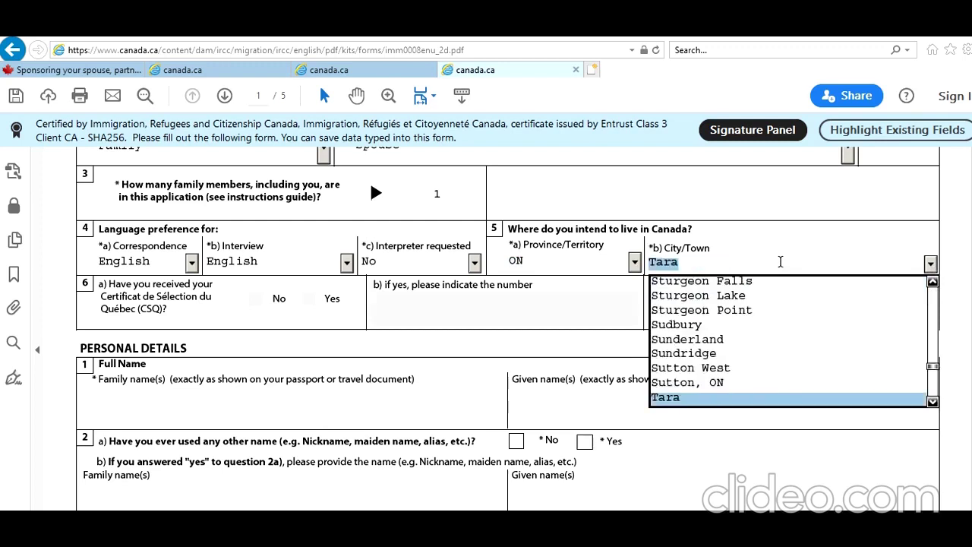
key("t")
key("t")
key("t")
key("t")
key("t")
key("t")
key("t")
key("t")
key("t")
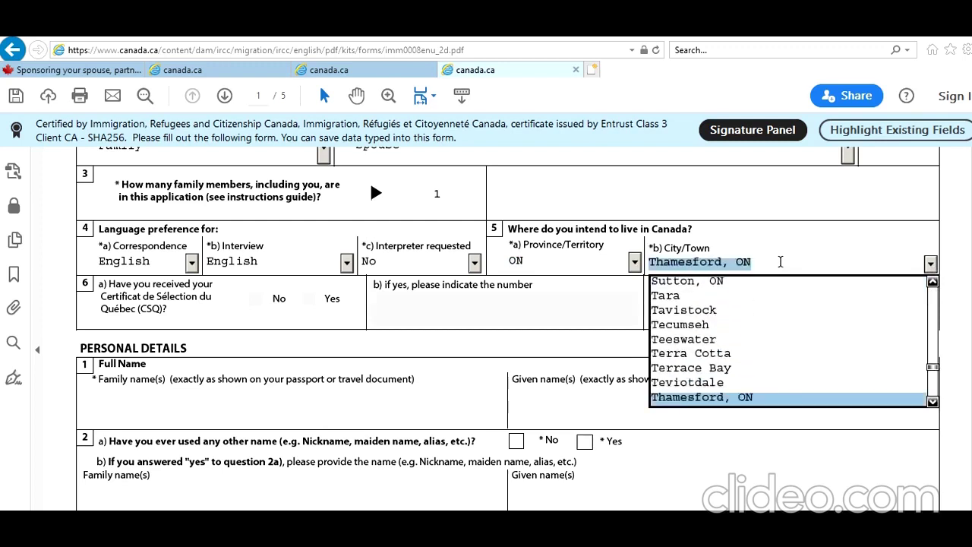
key("t")
key("t")
key("t")
key("t")
key("t")
key("t")
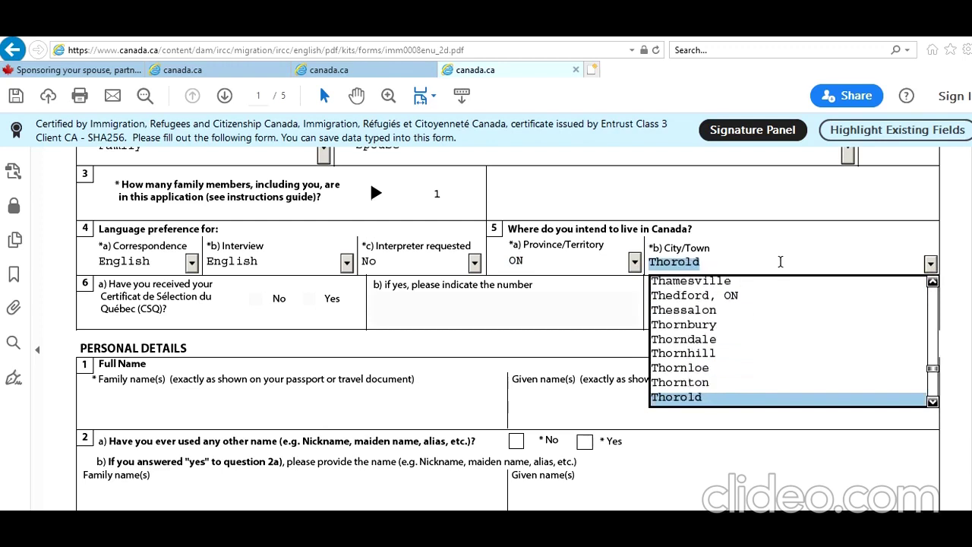
key("t")
key("t")
key("t")
key("t")
key("t")
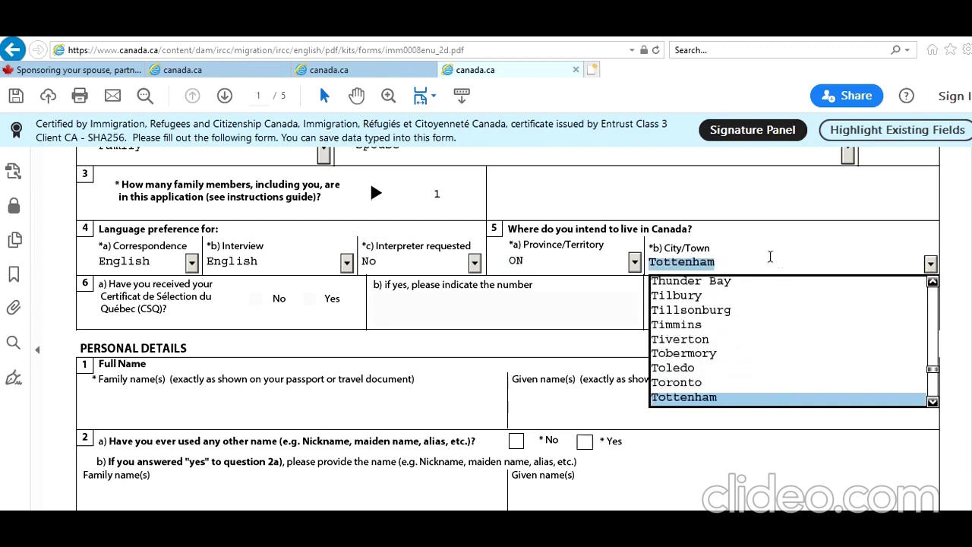
left_click(720, 381)
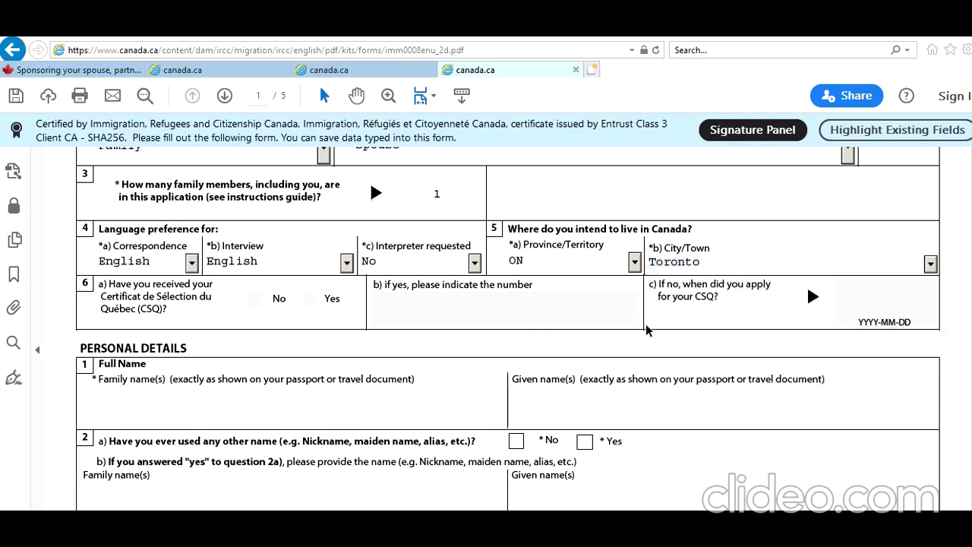
Step: Enter the applicant's family and given names and answer No to other names used
scroll(299, 412, "down", 2)
left_click(315, 342)
key("Tab")
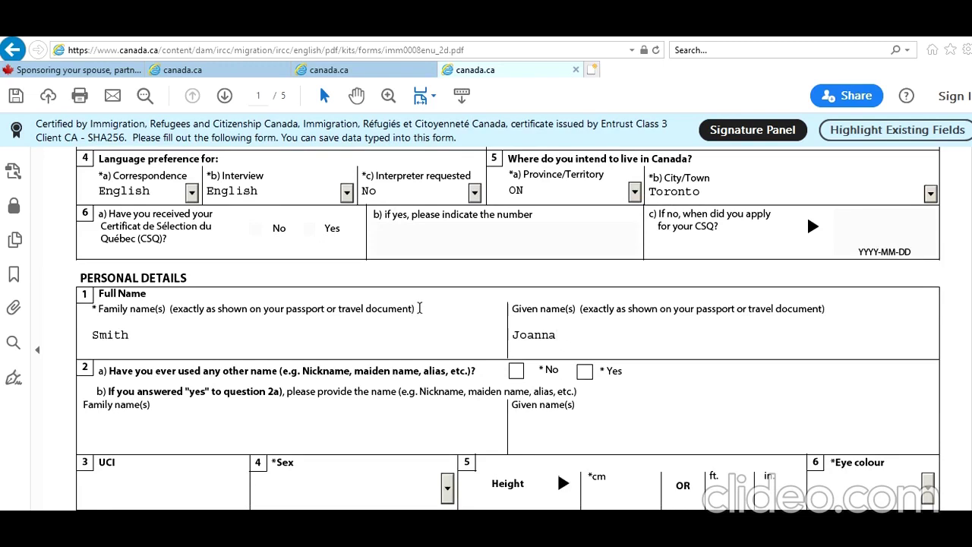
left_click(516, 372)
Step: Set sex to Female, height to 170 cm and eye colour to Black
scroll(418, 387, "down", 3)
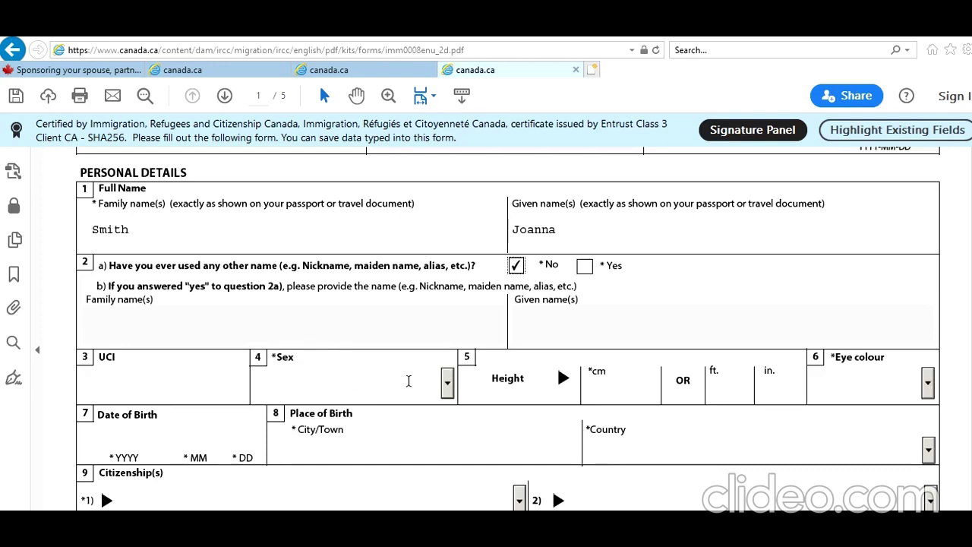
left_click(447, 383)
left_click(360, 425)
left_click(597, 384)
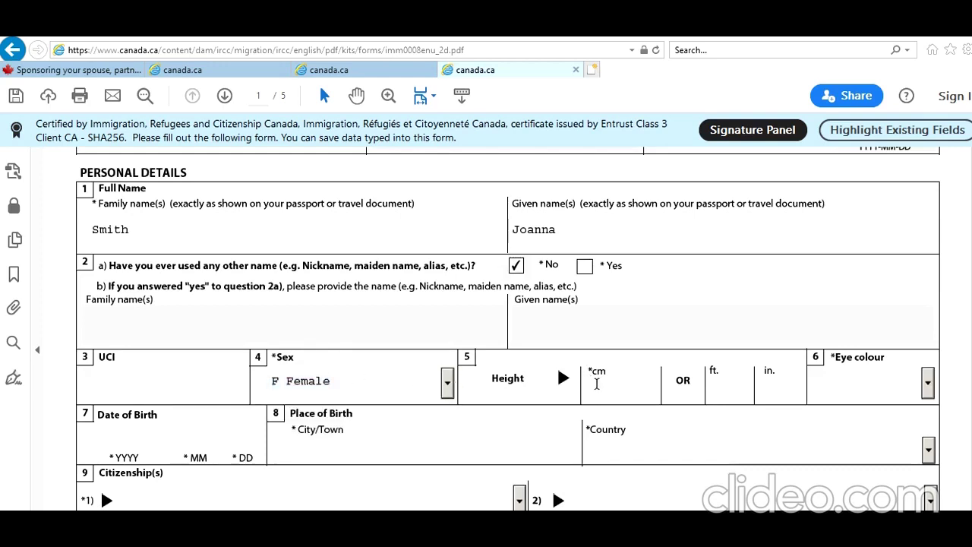
type("170")
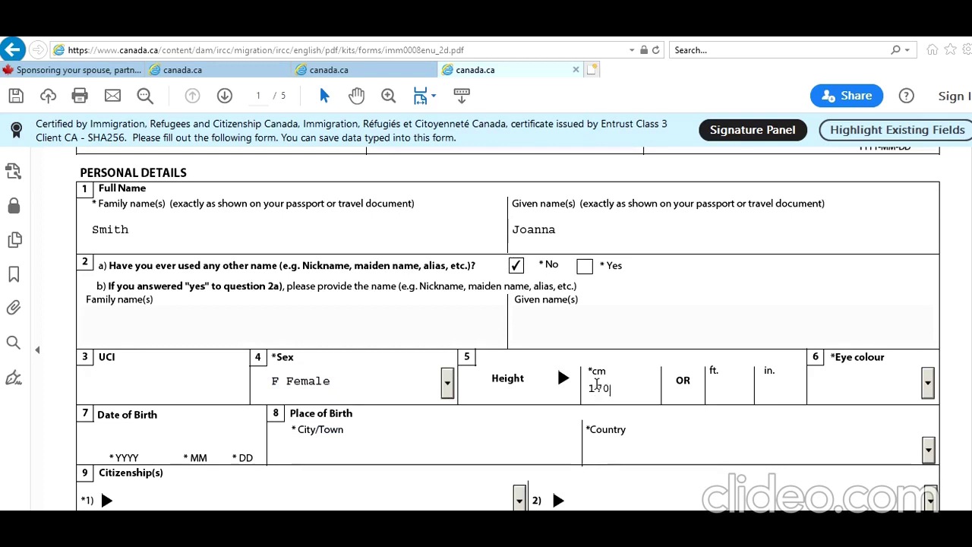
left_click(885, 377)
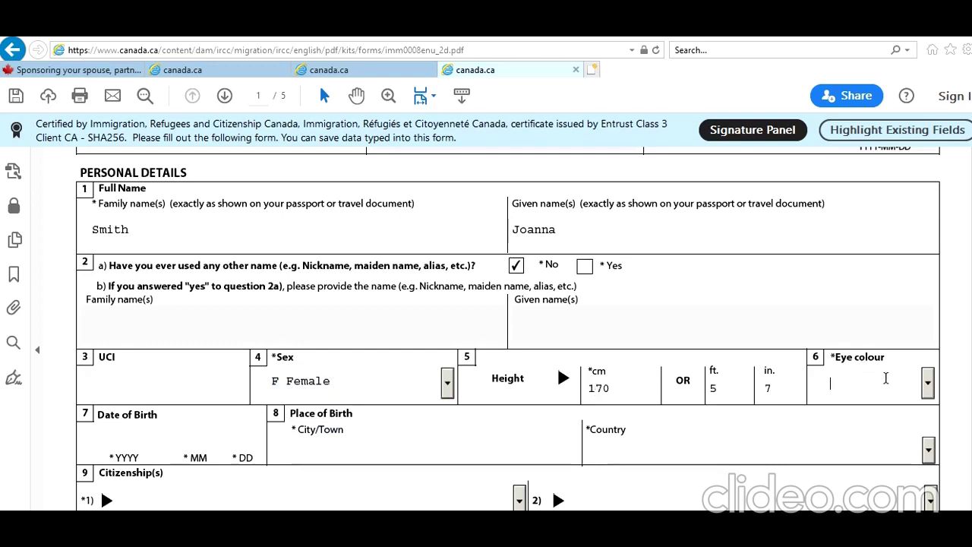
left_click(928, 383)
left_click(897, 421)
Step: Enter the birth date 1996-01-01 and birthplace New Delhi, India
type("1996")
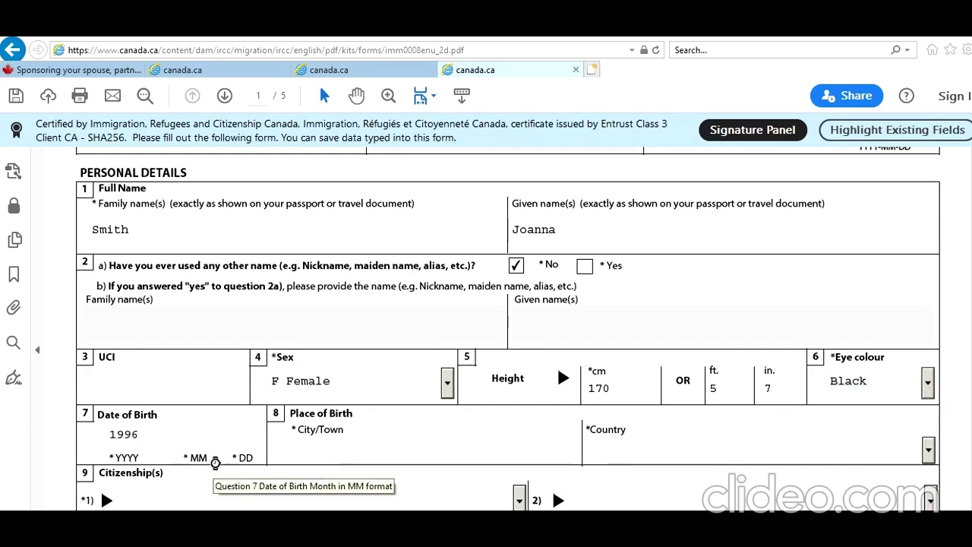
type("01")
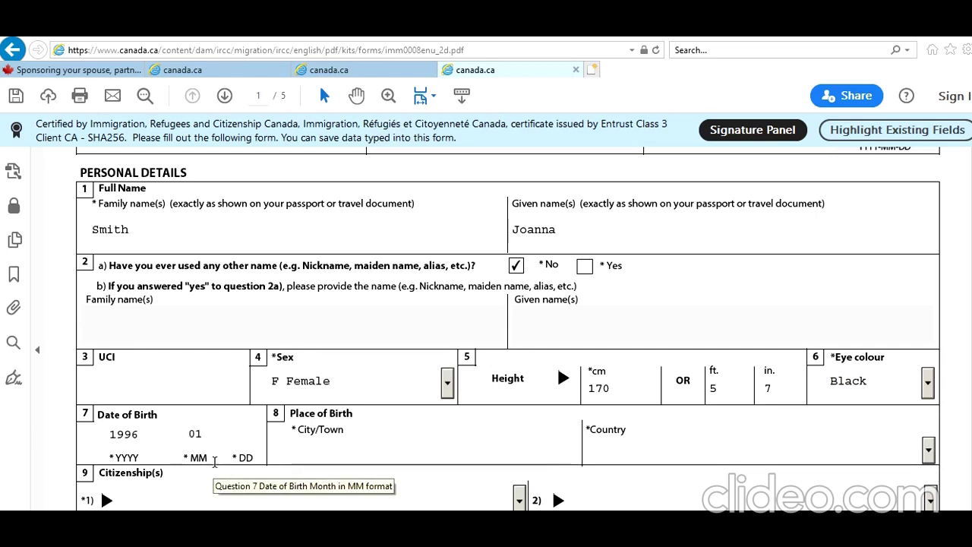
left_click(306, 448)
type("New Delhi")
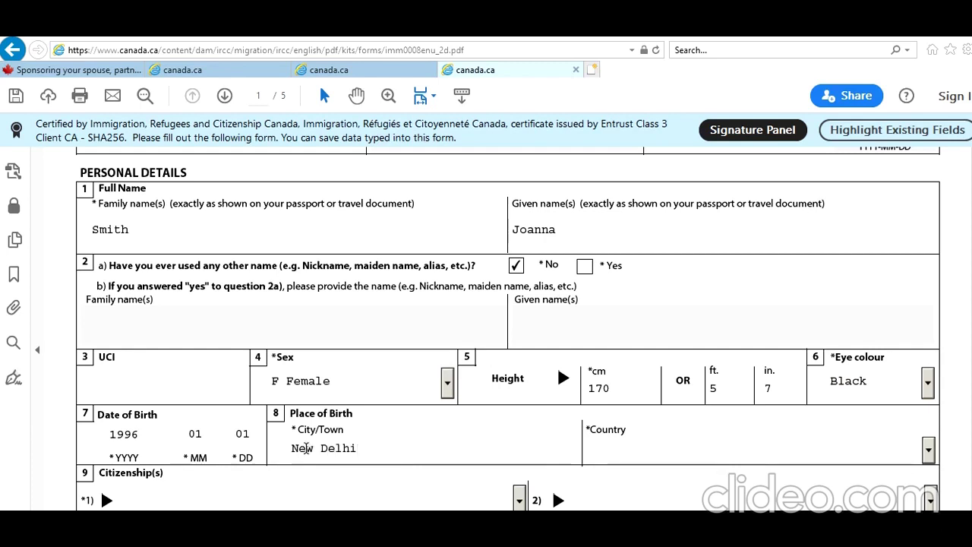
type("India")
Step: Enter India as country of citizenship and current country of residence
left_click(264, 440)
scroll(283, 416, "down", 2)
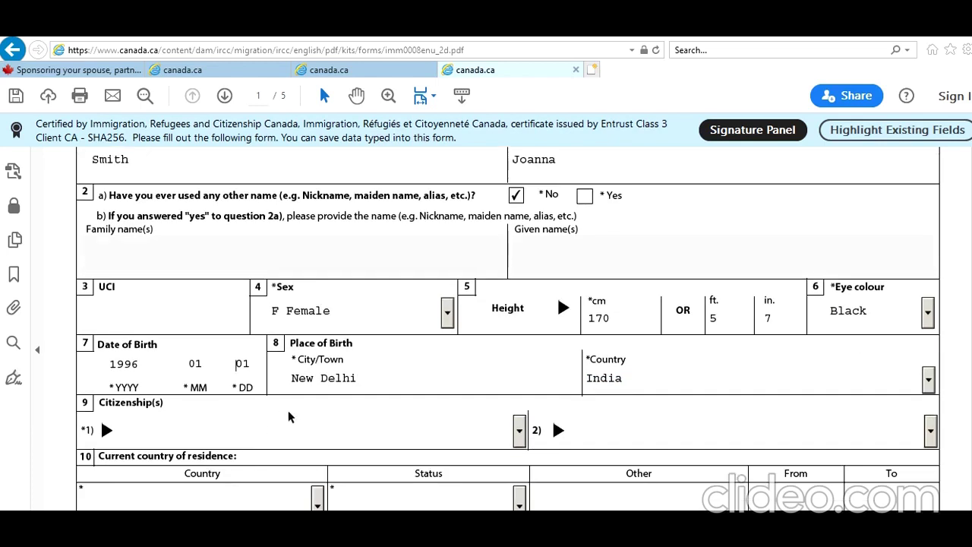
type("India")
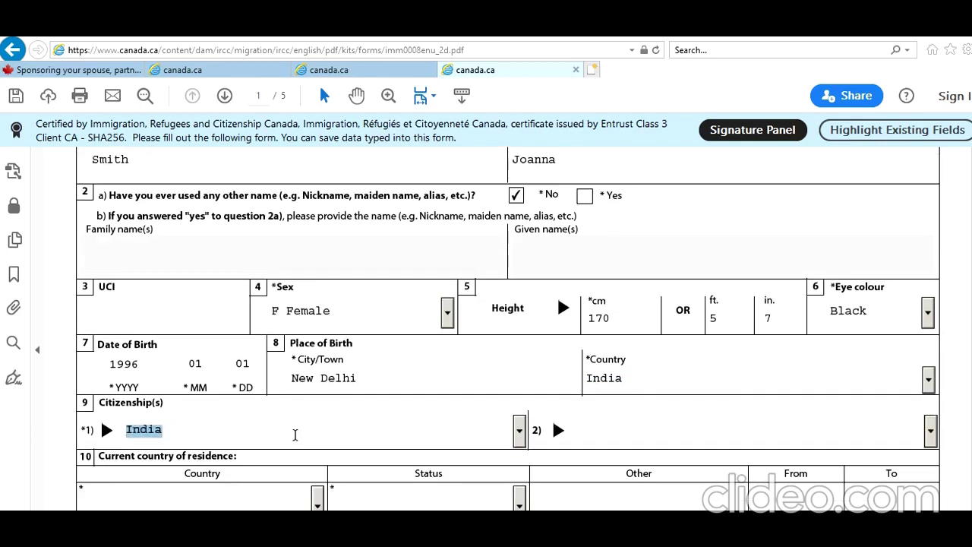
key("Tab")
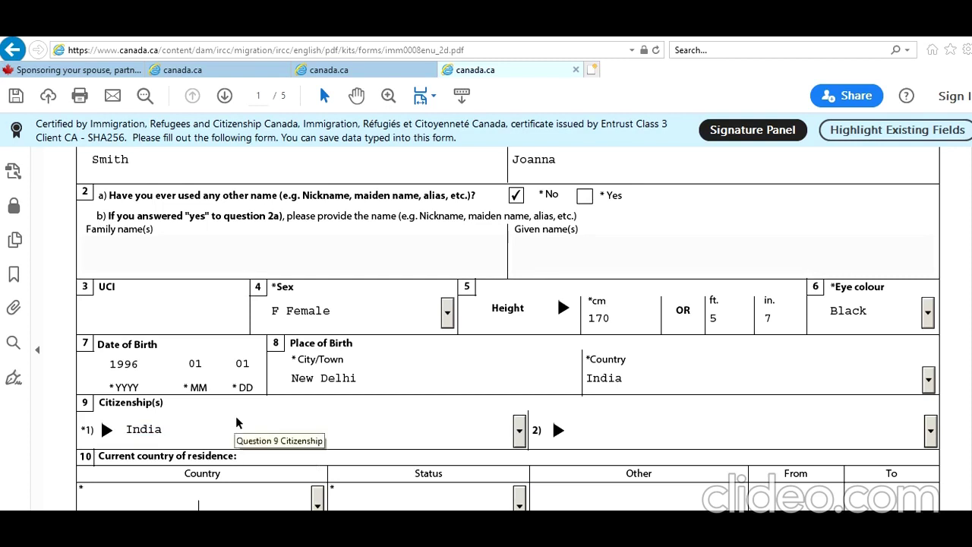
scroll(236, 423, "down", 2)
type("India")
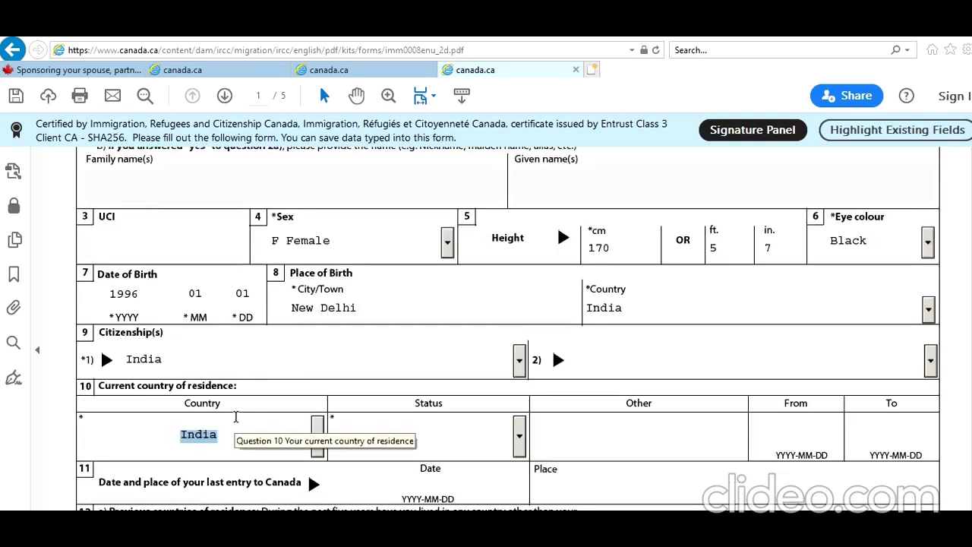
Step: Set residence status to Citizen and answer No to previous countries of residence
left_click(388, 449)
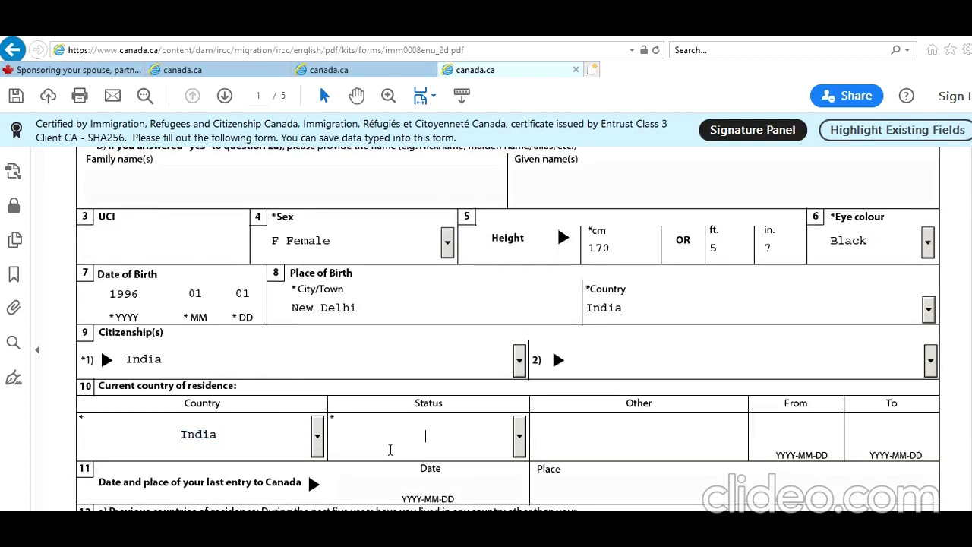
left_click(520, 437)
left_click(501, 466)
scroll(497, 401, "down", 1)
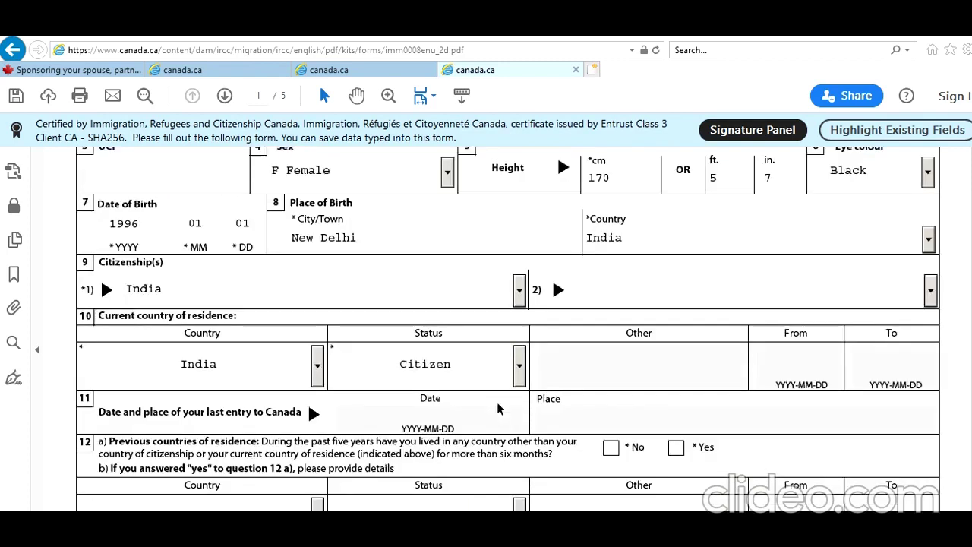
scroll(670, 387, "down", 1)
scroll(670, 387, "down", 1)
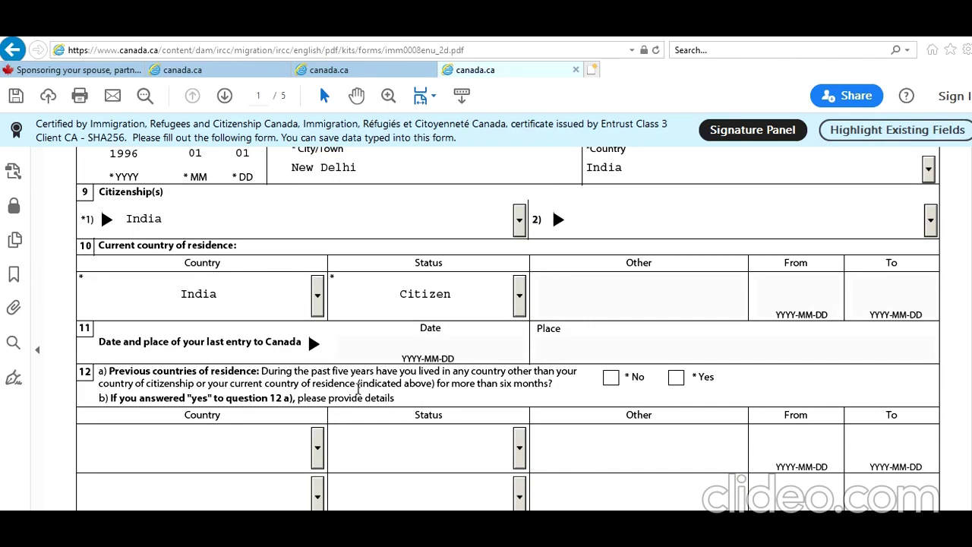
left_click(611, 377)
scroll(559, 476, "down", 4)
Step: Set marital status to Married with marriage date 2020-12-31
scroll(559, 475, "down", 8)
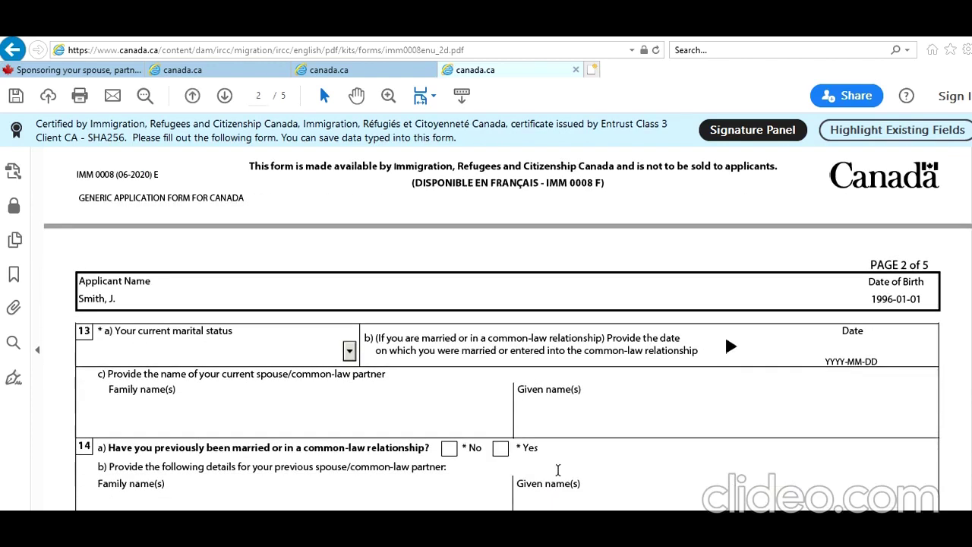
left_click(348, 350)
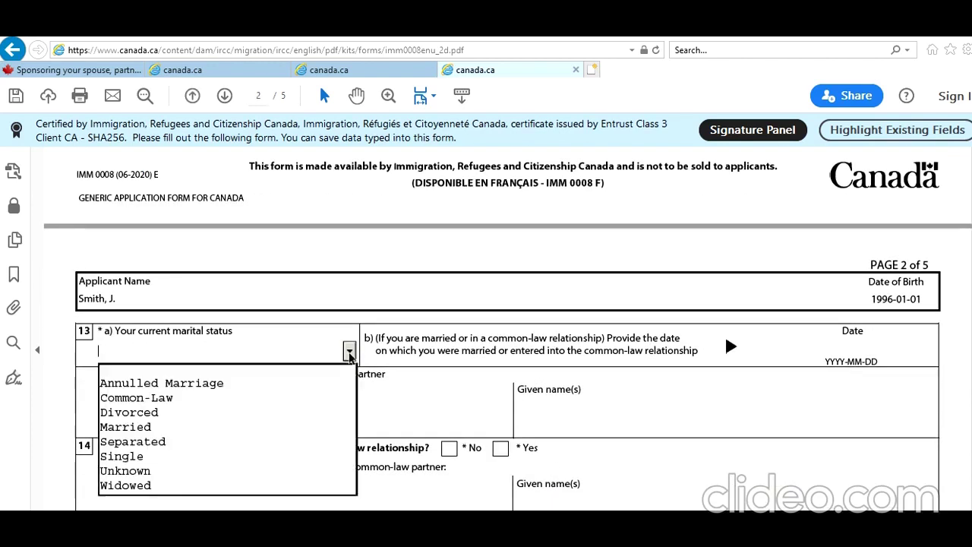
left_click(264, 431)
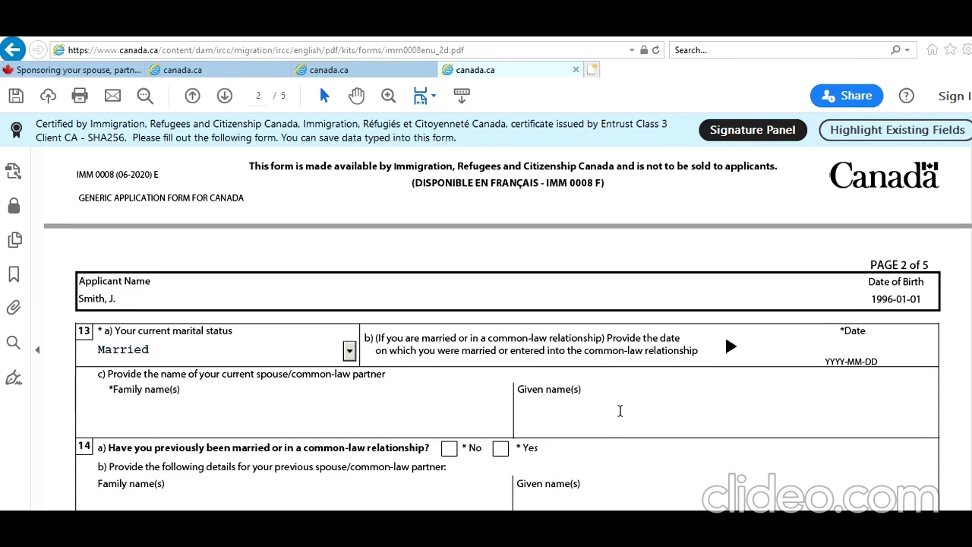
left_click(876, 344)
type("202")
type("0-12-3")
type("1231")
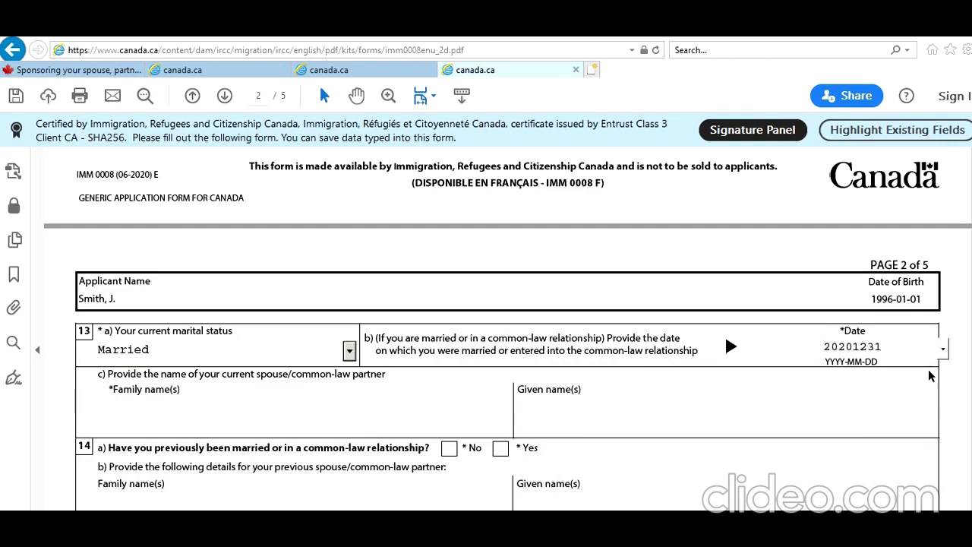
left_click(874, 397)
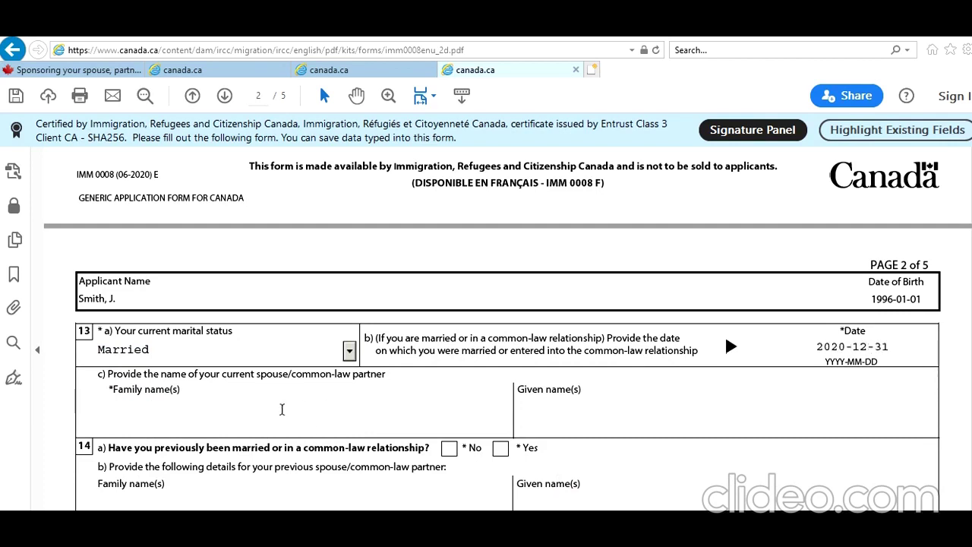
Step: Enter the spouse's family and given names and answer No to previous marriages
left_click(315, 430)
type("SMith")
key("Tab")
type("Joh")
key("BackSpace")
type("m")
left_click(448, 448)
scroll(471, 358, "down", 5)
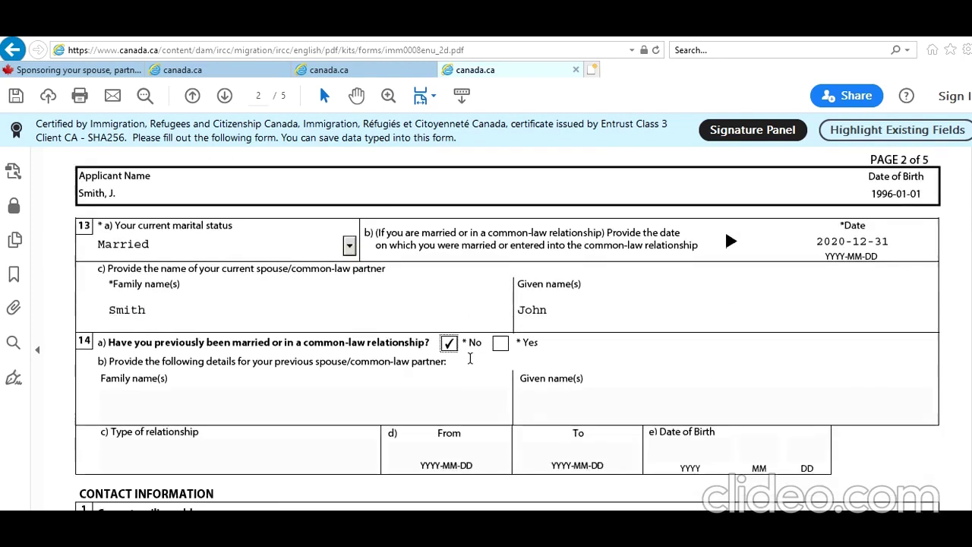
Step: Enter the mailing address unit, street number, street name and city New Delhi
scroll(464, 353, "down", 1)
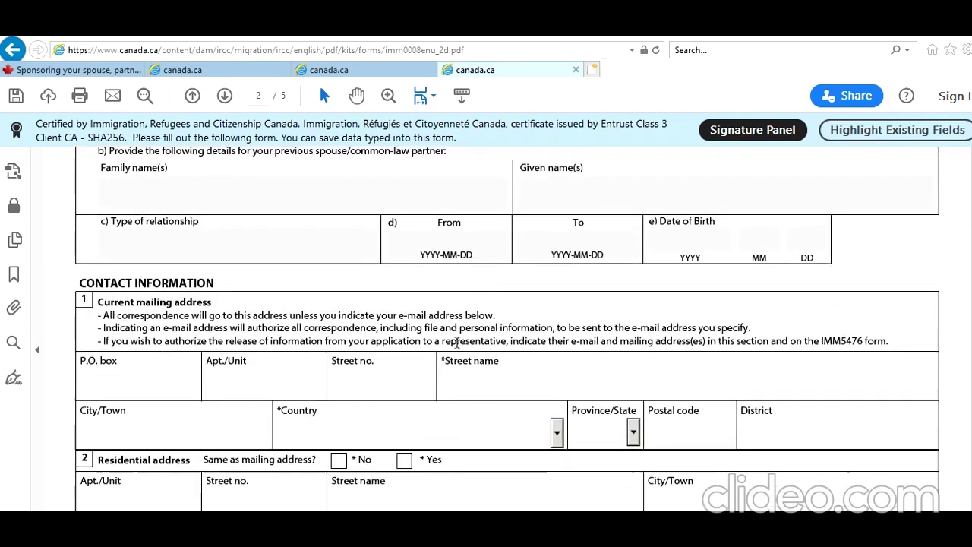
type("1")
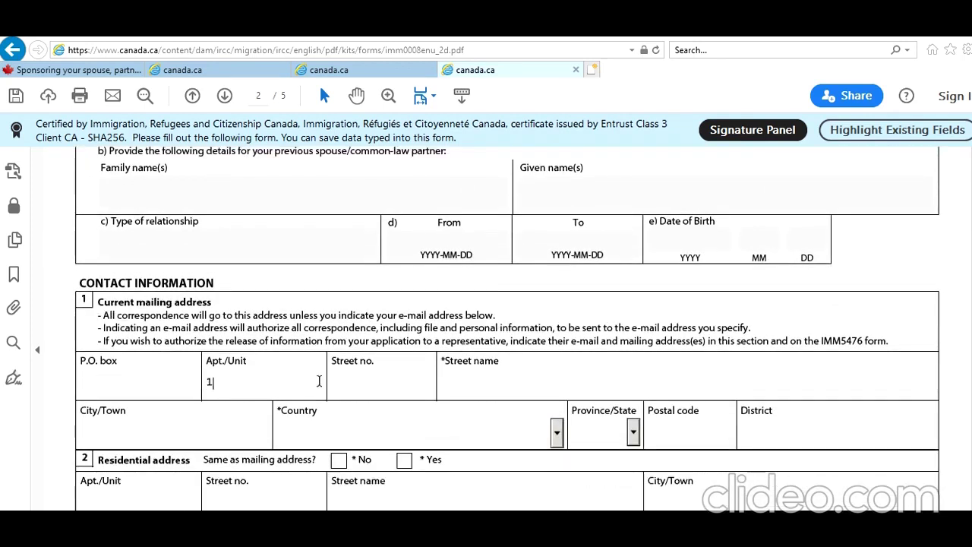
left_click(400, 384)
type("1")
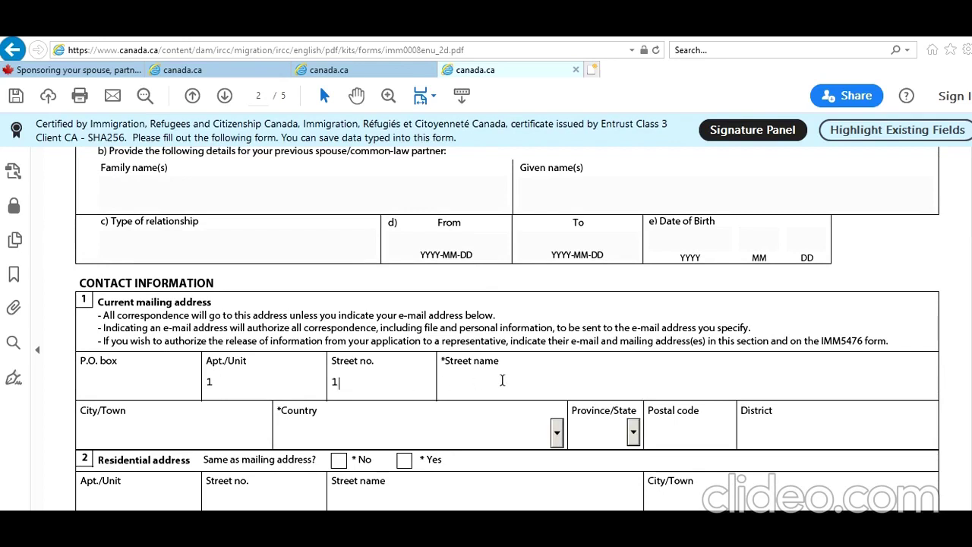
left_click(501, 380)
type("ne")
key("BackSpace")
key("BackSpace")
key("BackSpace")
key("BackSpace")
type("New Delhi S")
key("Tab")
type("New Delhi")
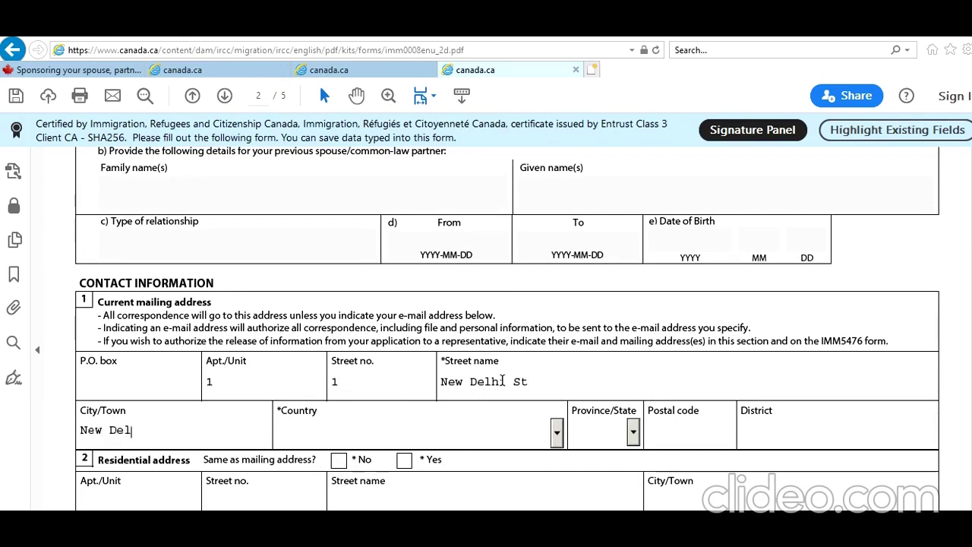
Step: Set mailing country to India, add postal code and district Delhi, and mark residential address same
key("Tab")
type("In")
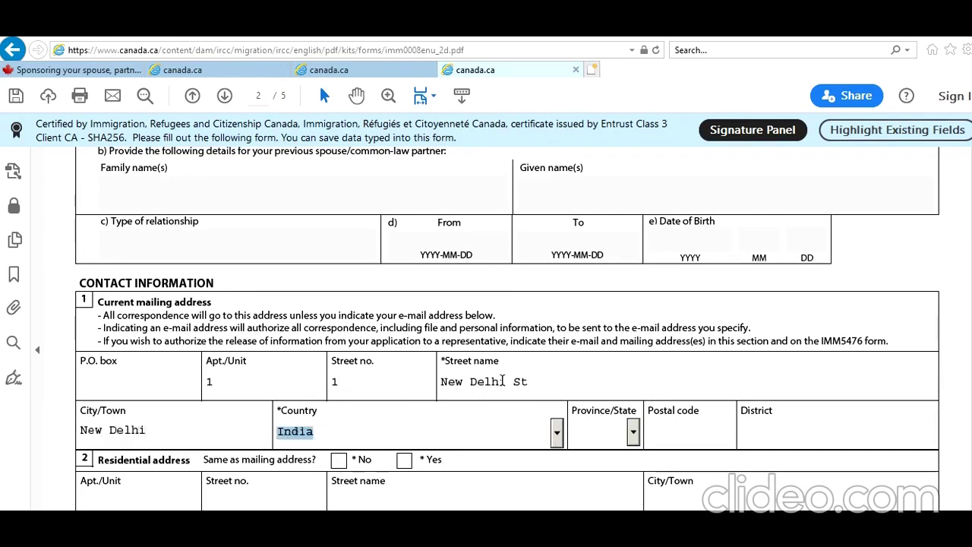
key("Tab")
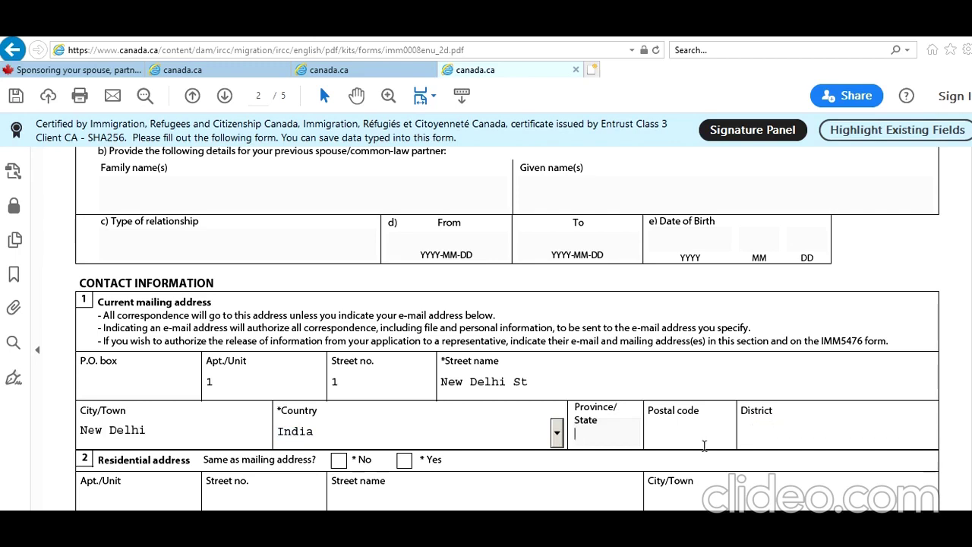
left_click(705, 442)
type("78787878")
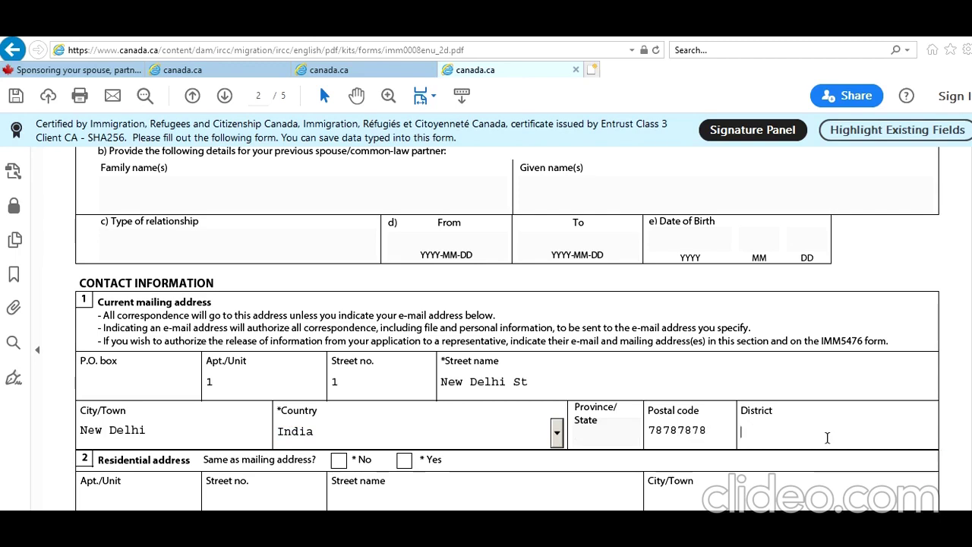
type("Delhi")
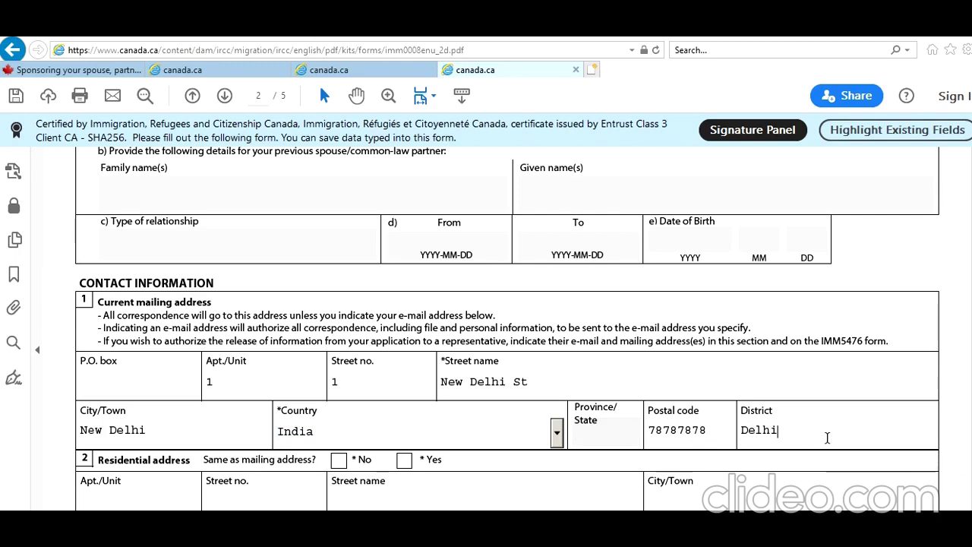
left_click(403, 460)
Step: Add a Residence telephone outside Canada/US with country code 91 and its number
scroll(523, 407, "down", 3)
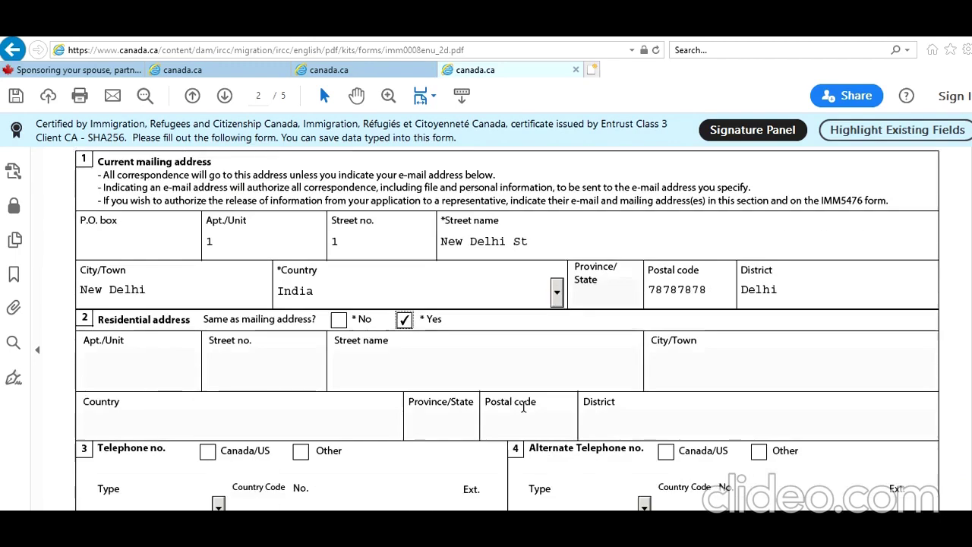
scroll(493, 406, "down", 1)
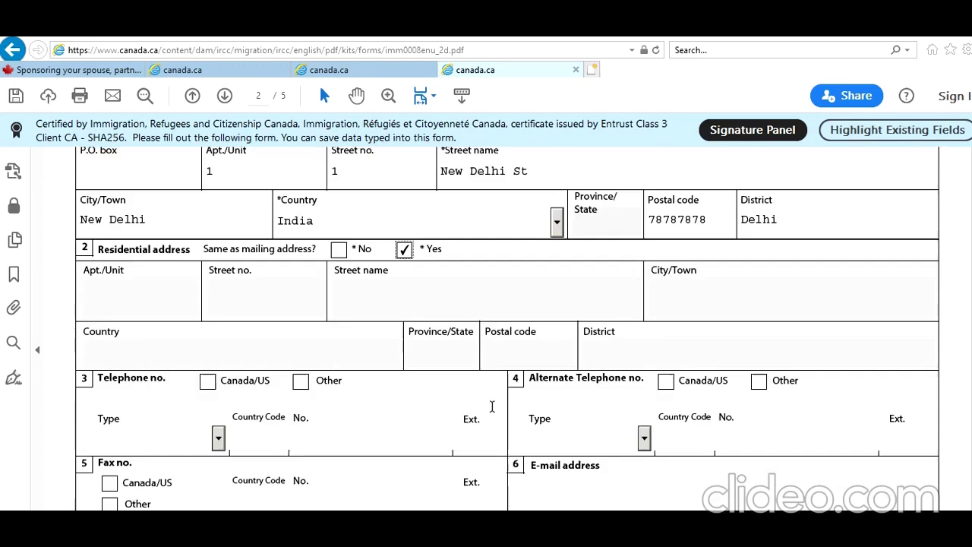
left_click(301, 381)
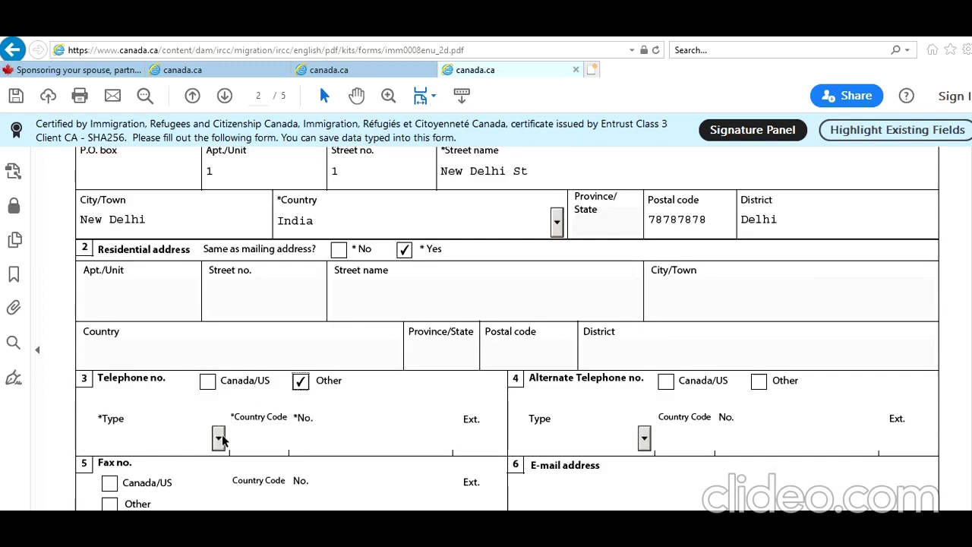
left_click(218, 437)
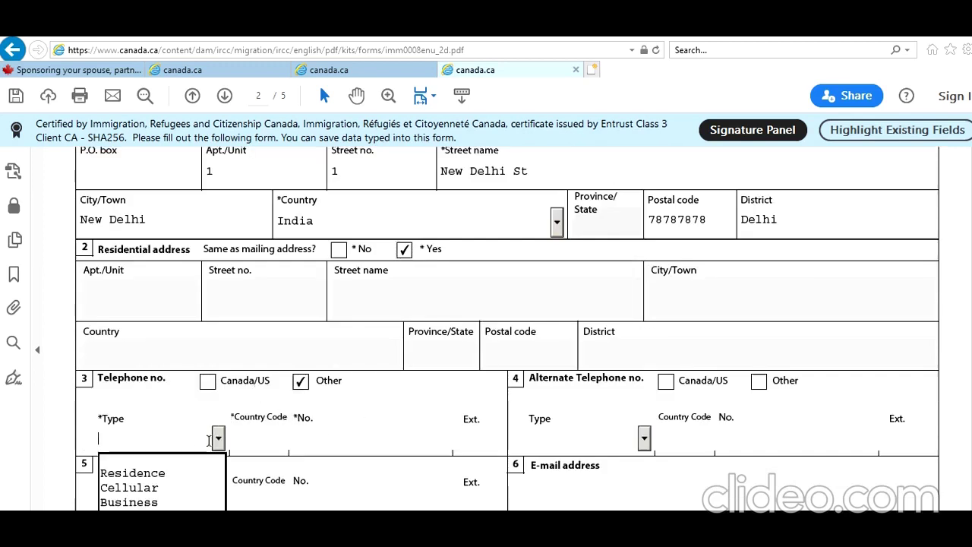
left_click(190, 474)
left_click(248, 441)
type("91")
key("Tab")
type("89898989898")
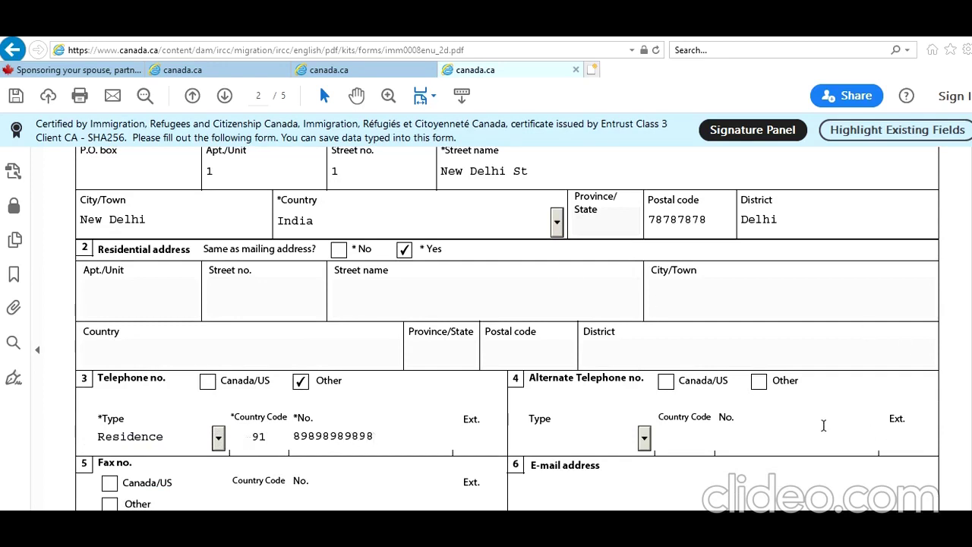
Step: Add an alternate Cellular telephone outside Canada/US with country code 91 and its number
left_click(692, 416)
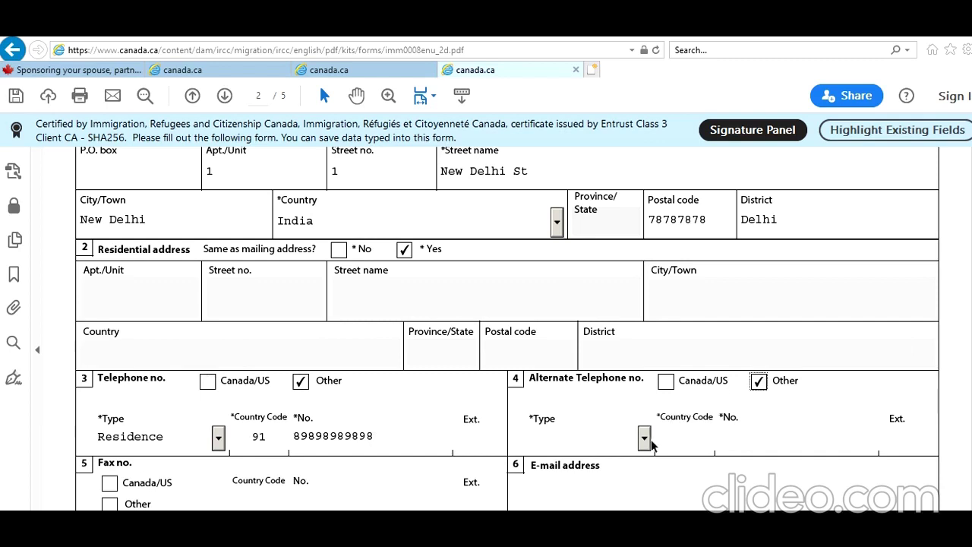
left_click(644, 437)
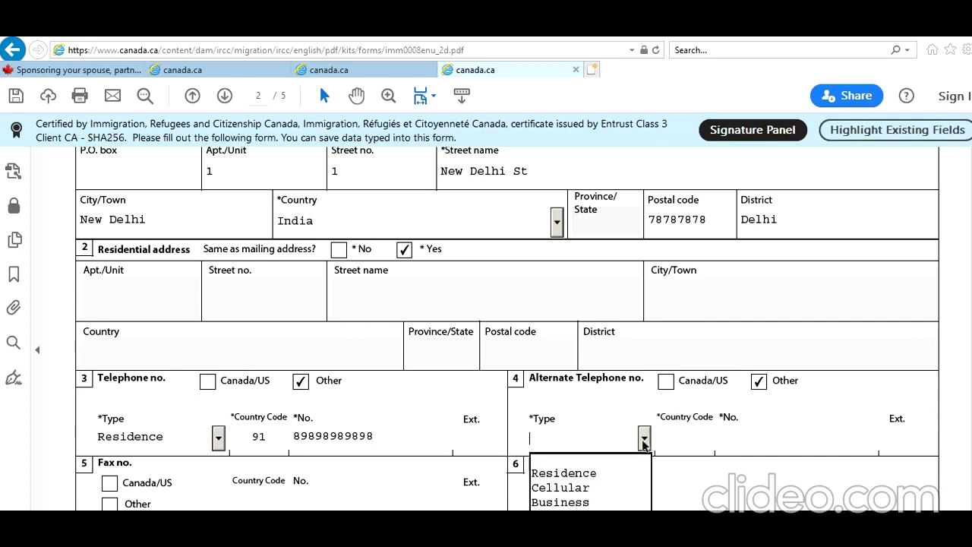
left_click(608, 475)
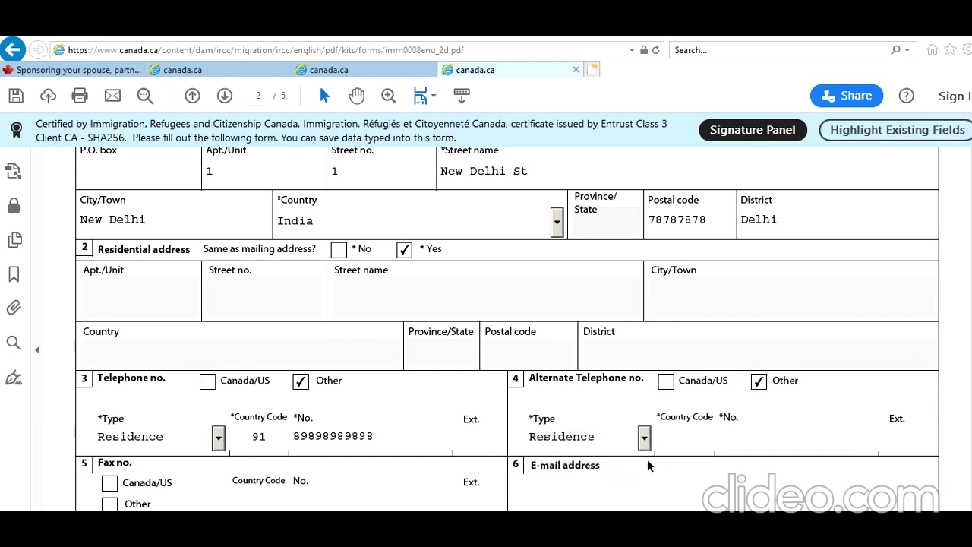
left_click(649, 436)
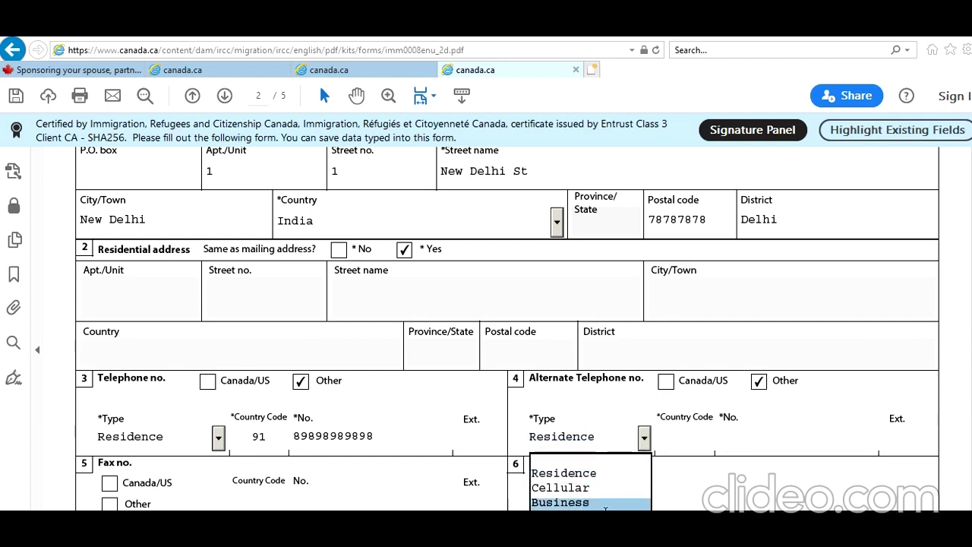
left_click(605, 487)
left_click(670, 440)
type("91")
key("Tab")
type("7979797979")
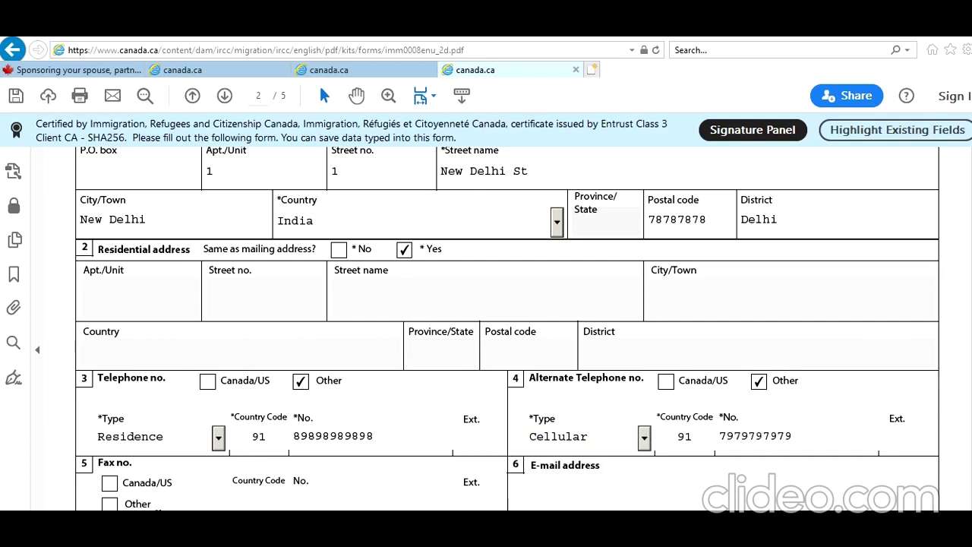
Step: Enter the applicant's e-mail address
scroll(640, 440, "down", 2)
left_click(649, 419)
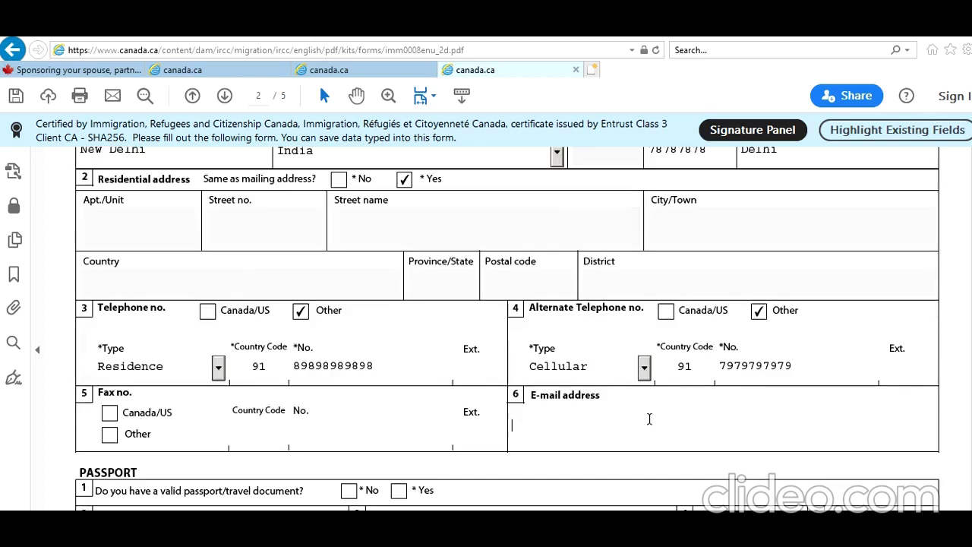
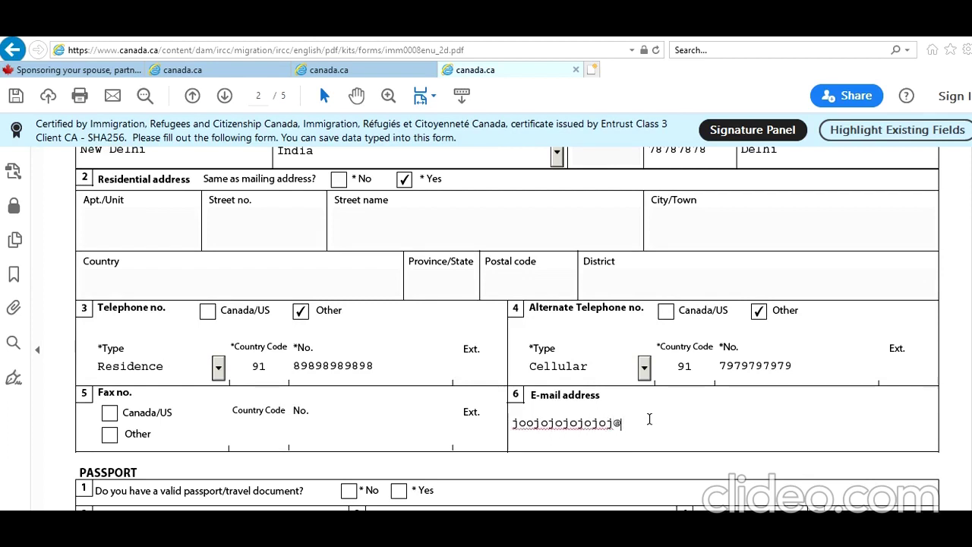
Step: Mark a valid passport as held, entering its number and India as issuing country
scroll(614, 418, "down", 3)
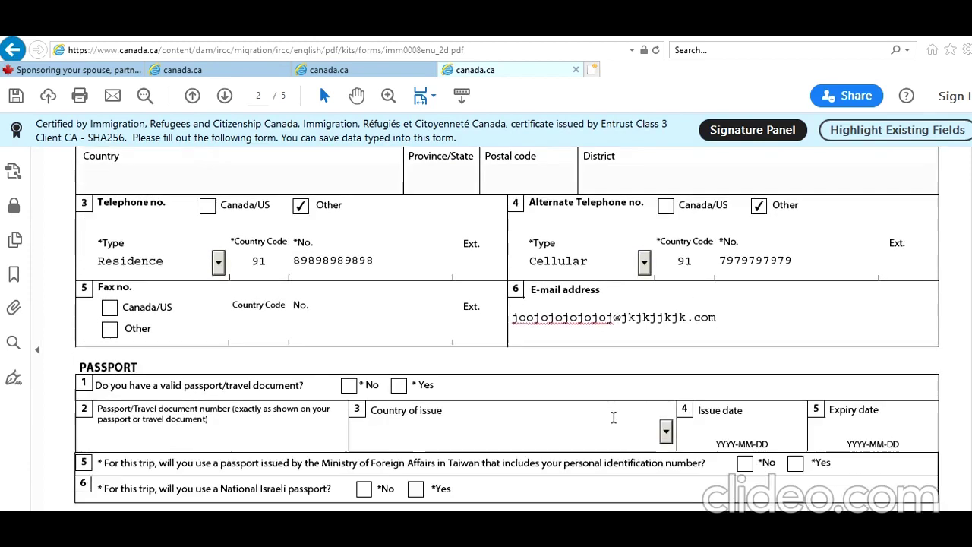
left_click(398, 385)
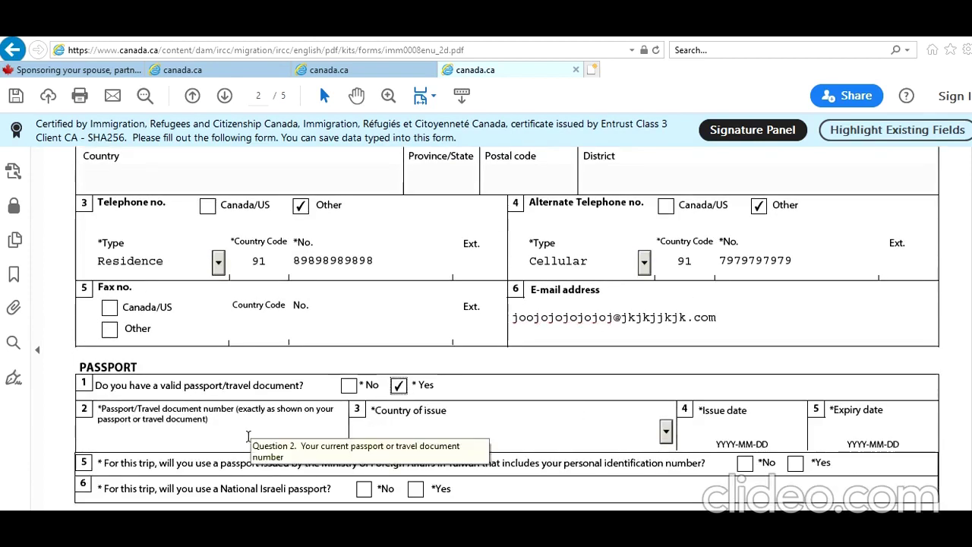
left_click(247, 436)
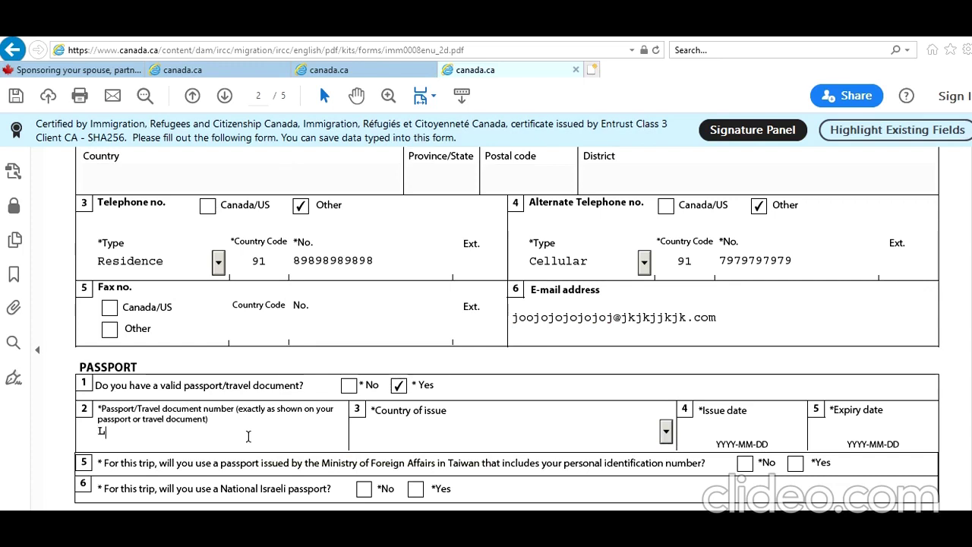
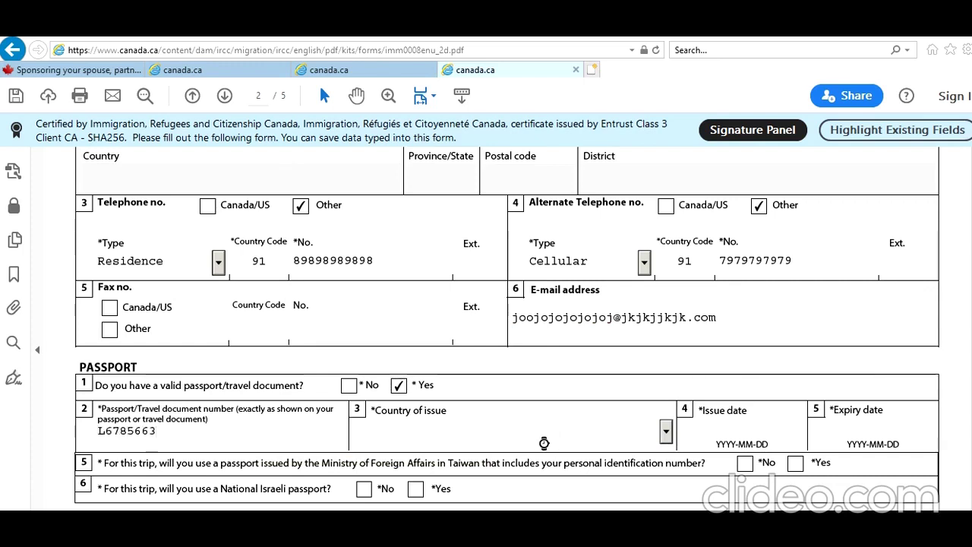
left_click(541, 442)
type("IND (India")
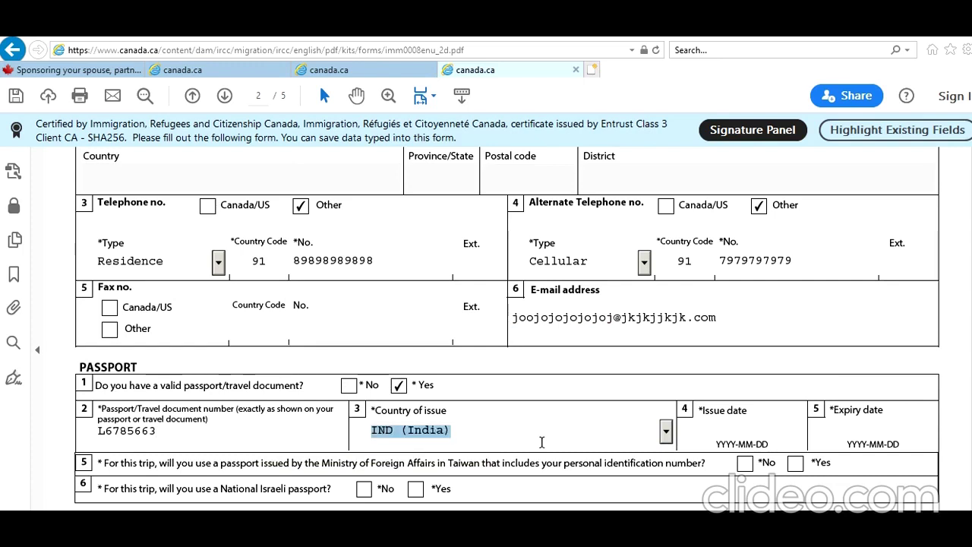
Step: Enter passport issue date 2018-06-15 and expiry date 2028-06-14
left_click(728, 433)
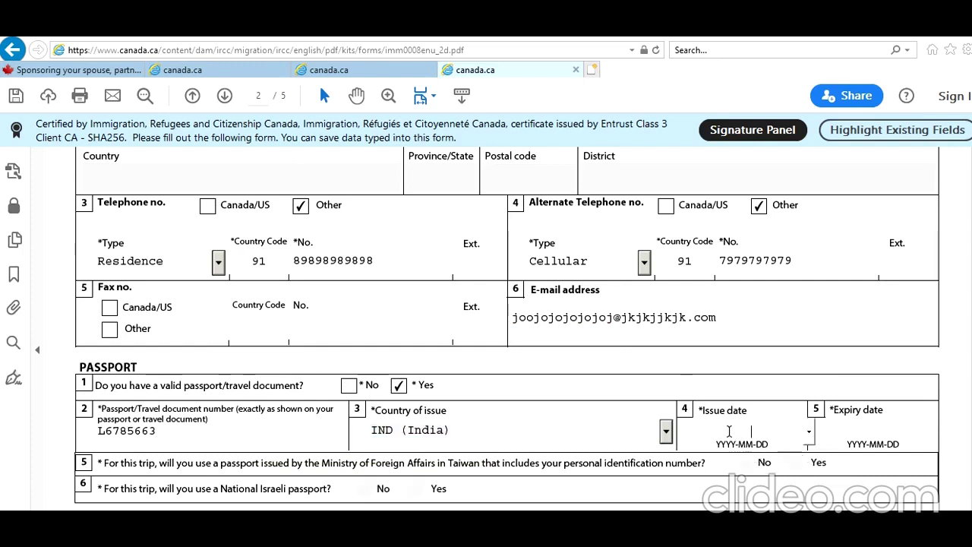
type("201")
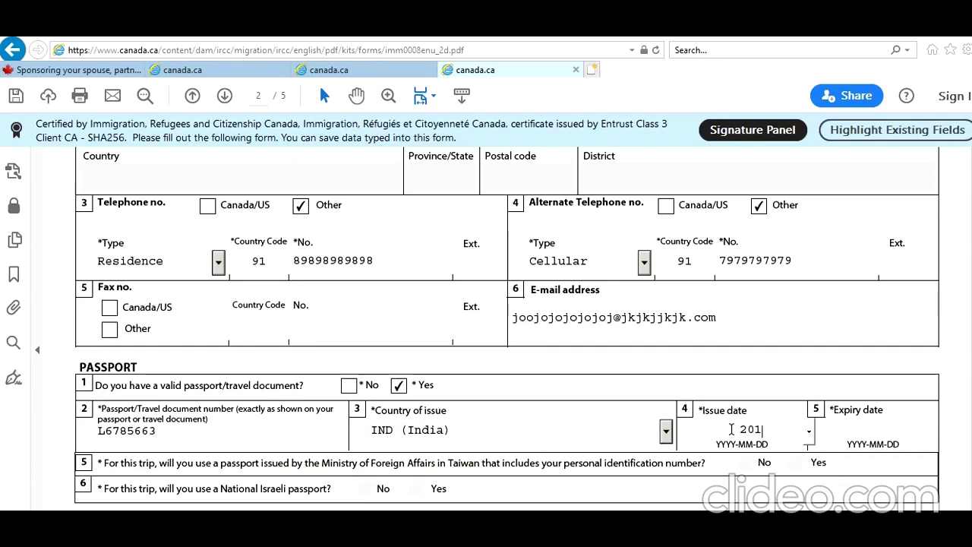
type("8-0")
type("6-")
type("15")
left_click(786, 346)
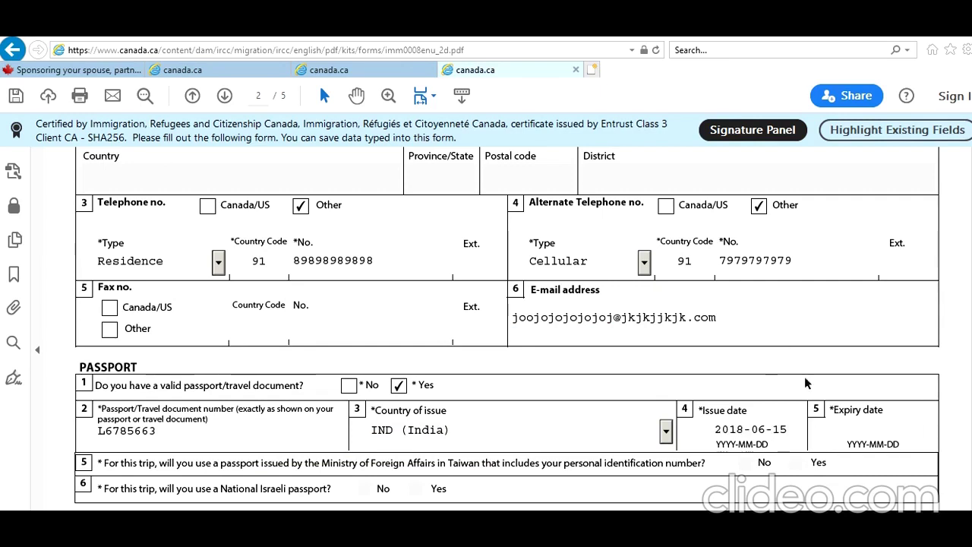
left_click(849, 431)
type("20280614")
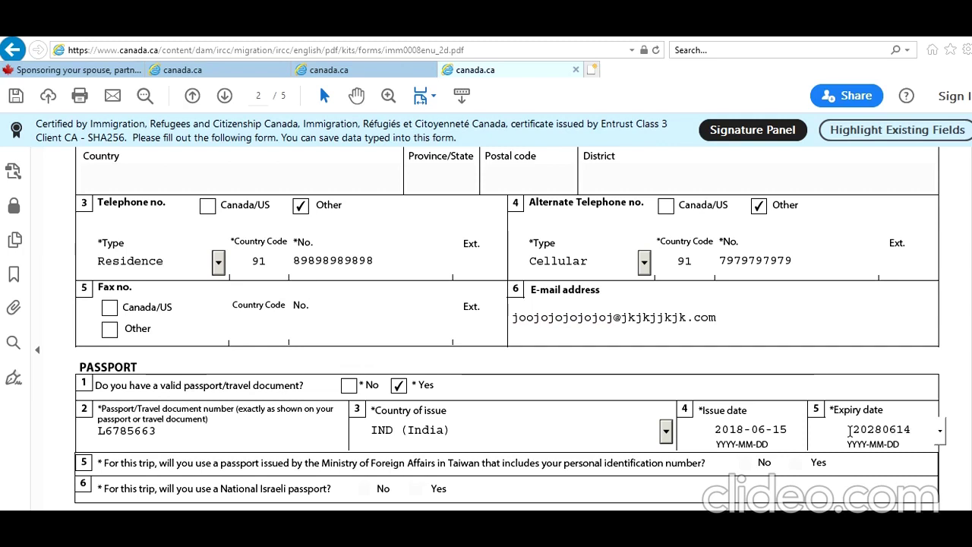
left_click(848, 341)
scroll(534, 391, "down", 2)
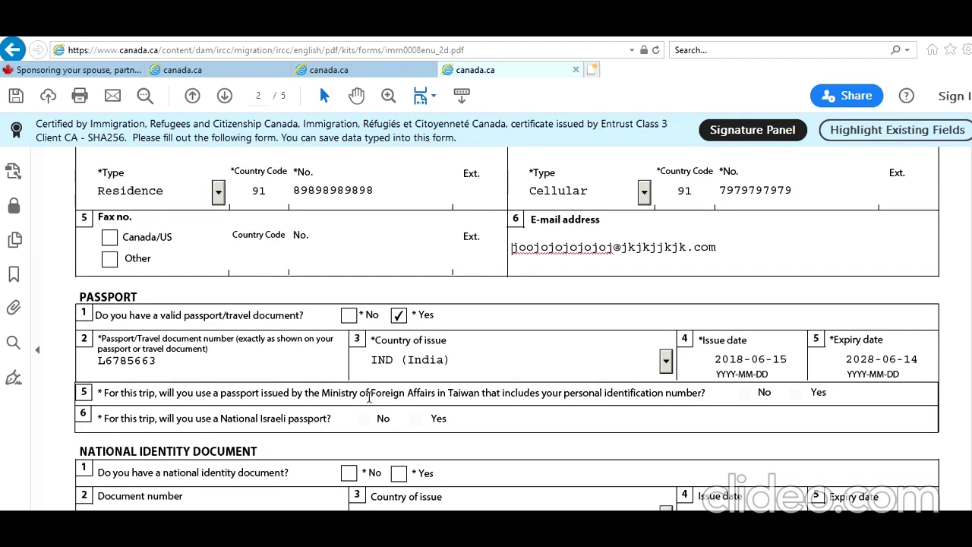
Step: Mark a national identity document as held, with its number, country India and issue date 2015-08-12
scroll(564, 425, "down", 2)
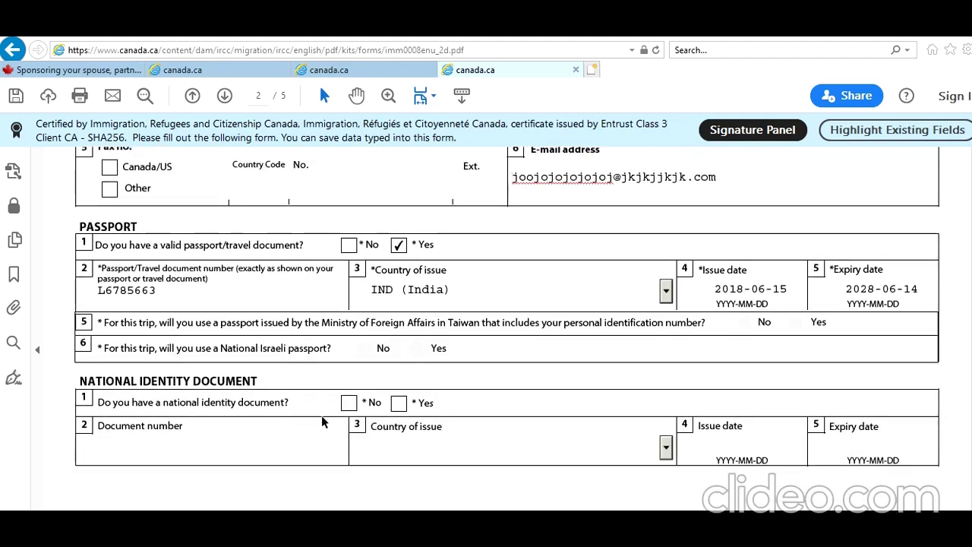
left_click(398, 403)
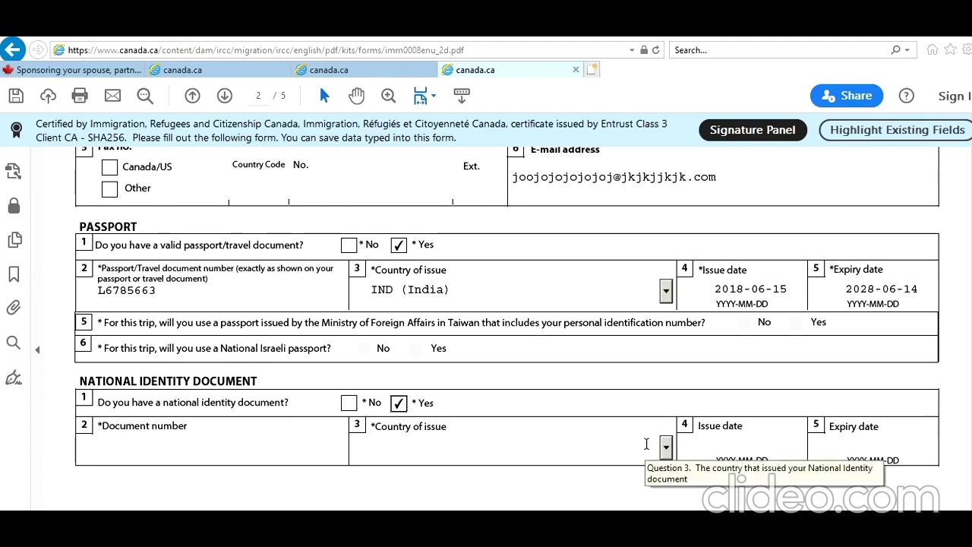
left_click(283, 454)
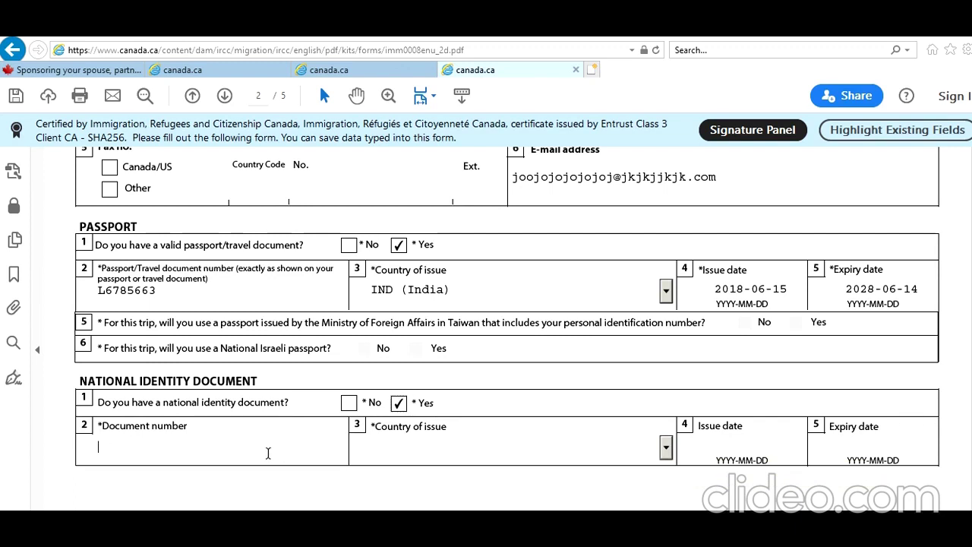
left_click(413, 451)
type("India")
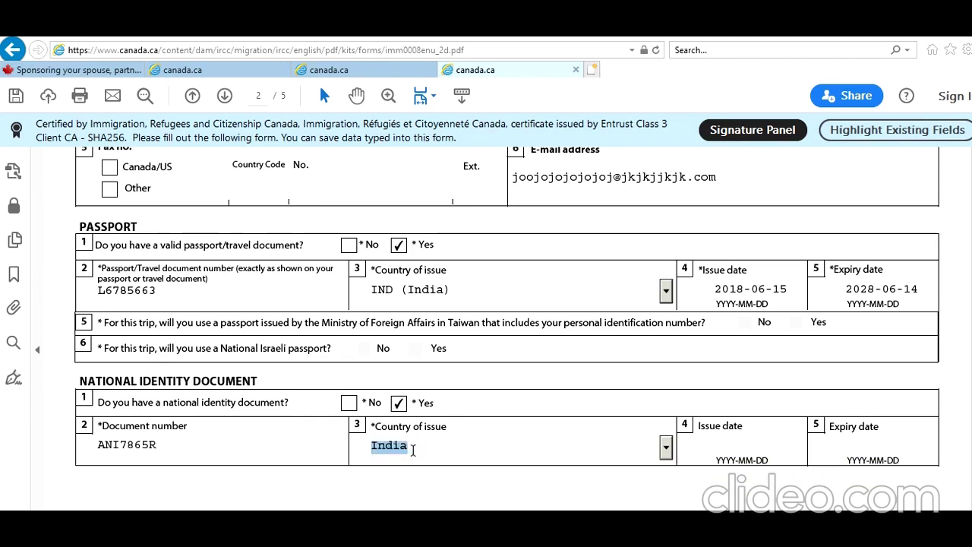
left_click(716, 441)
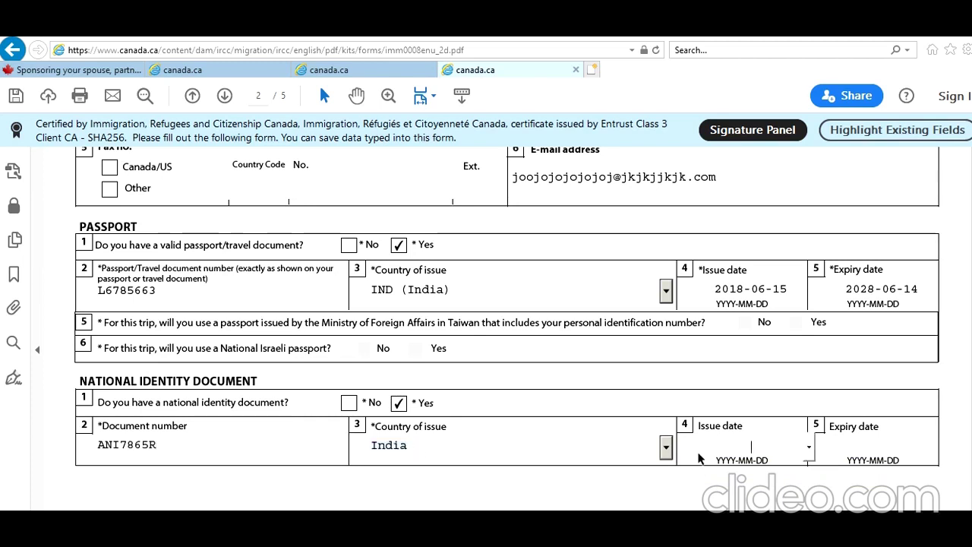
scroll(695, 431, "down", 3)
type("2015")
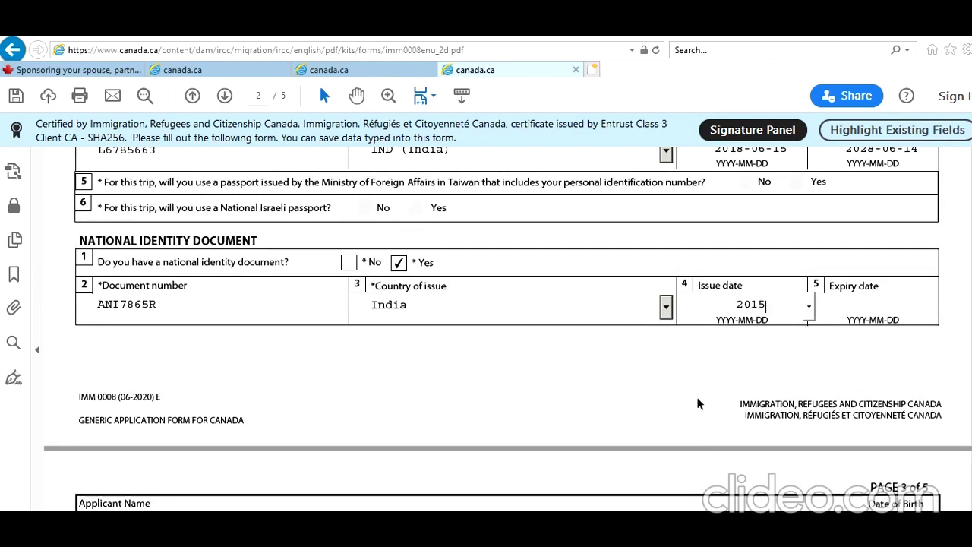
type("-08-")
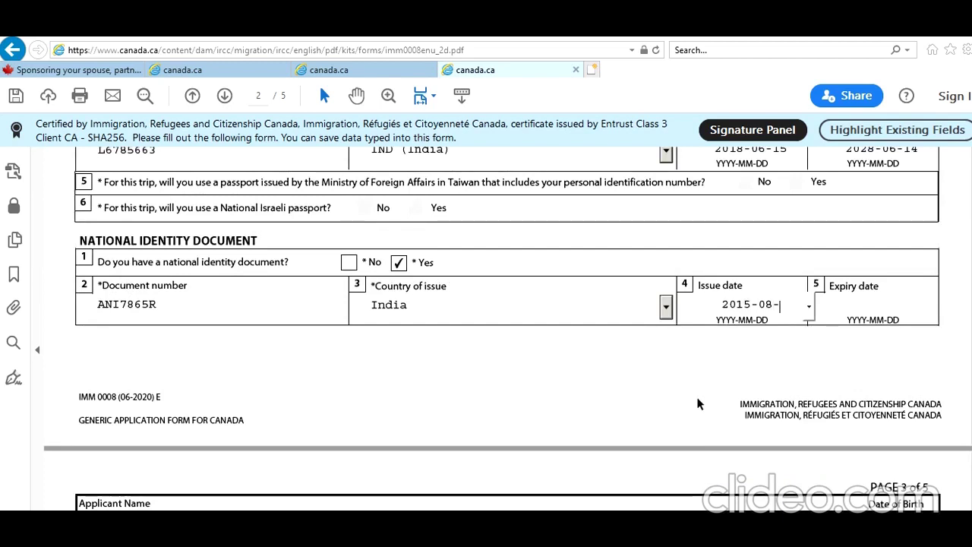
type("12")
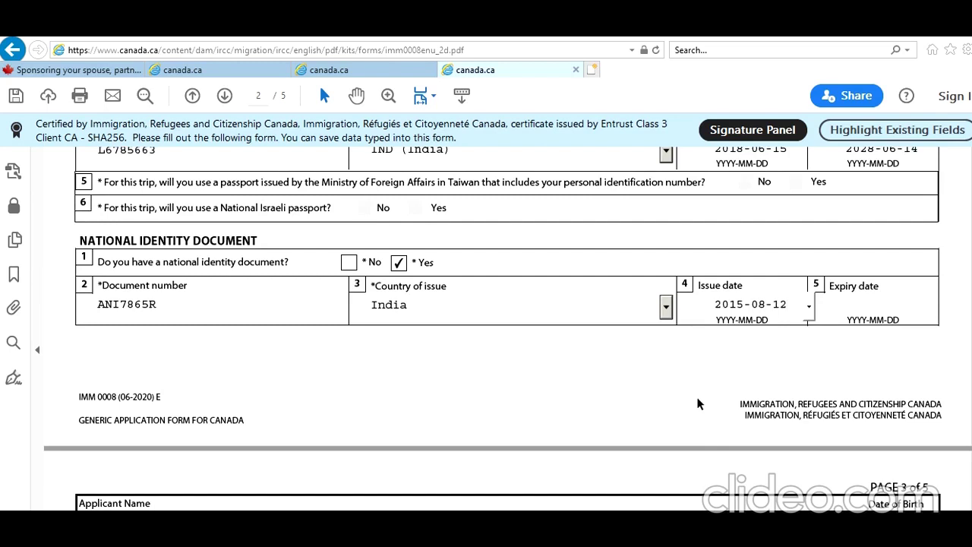
Step: Set highest education to Bachelor's Degree with 15 years of education
scroll(607, 386, "down", 2)
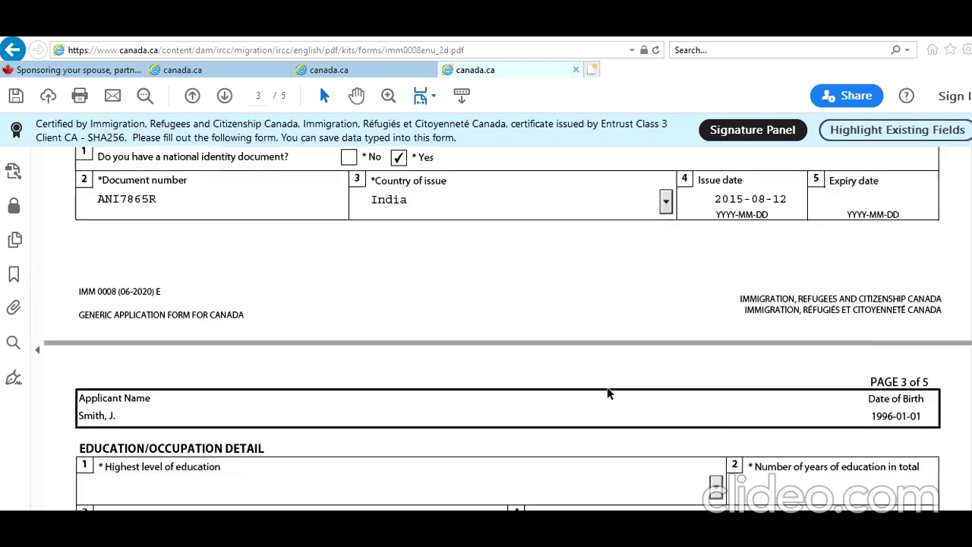
scroll(607, 387, "down", 3)
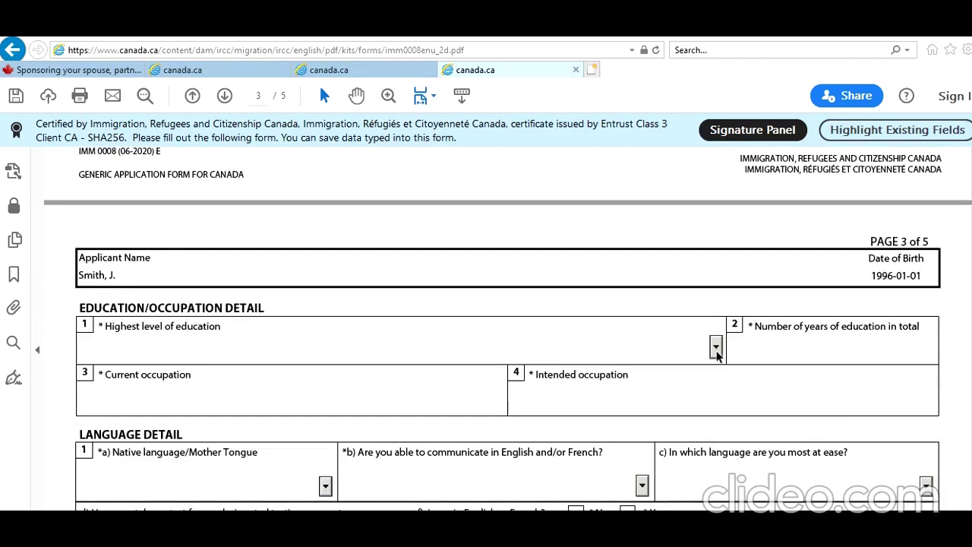
left_click(715, 346)
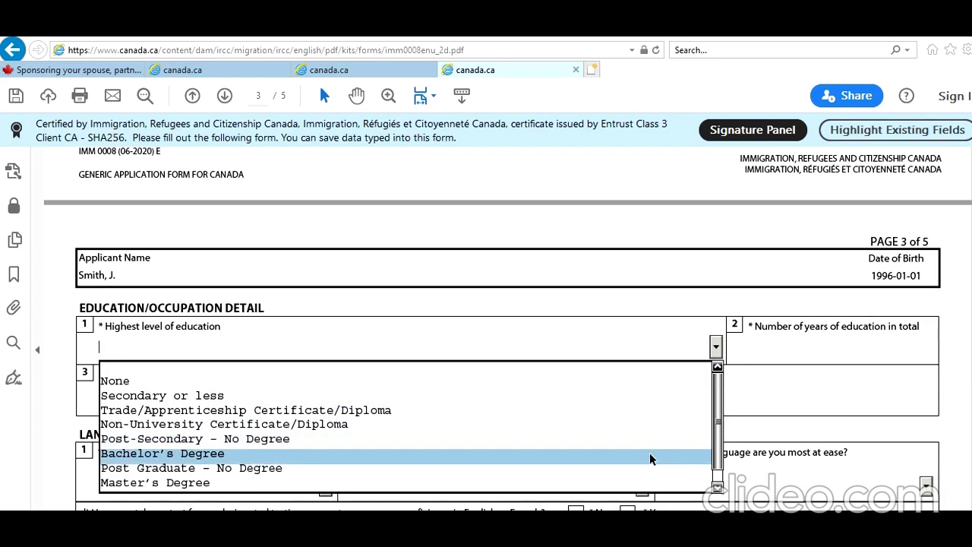
left_click(649, 459)
left_click(869, 348)
type("15")
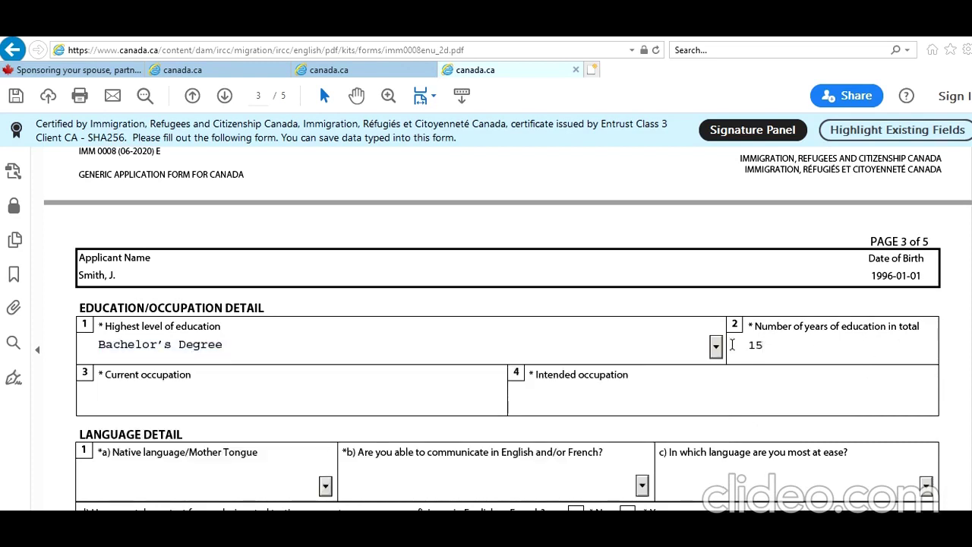
Step: Enter IT Consultant as both the current and intended occupation
left_click(427, 403)
type("IT Consultant")
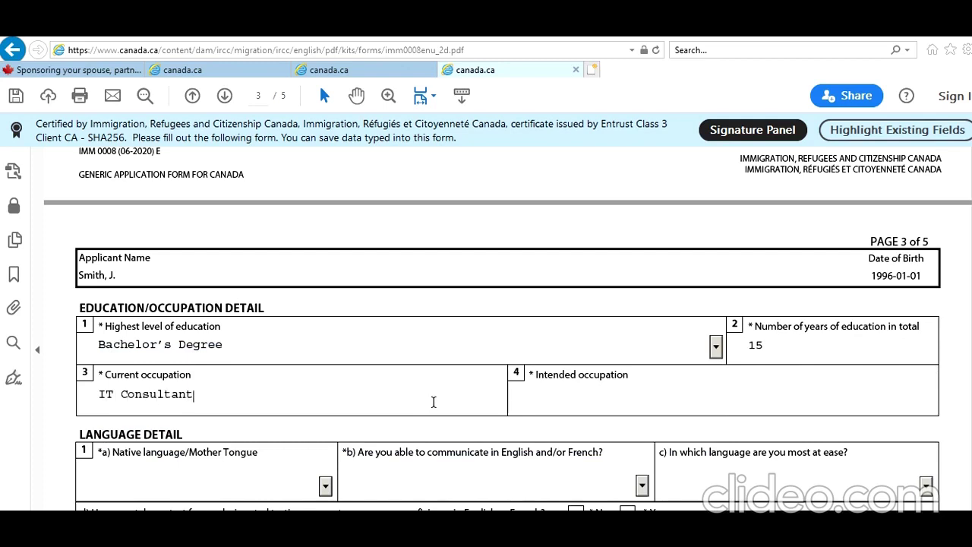
left_click(650, 395)
type("IT Consultant")
scroll(650, 394, "down", 3)
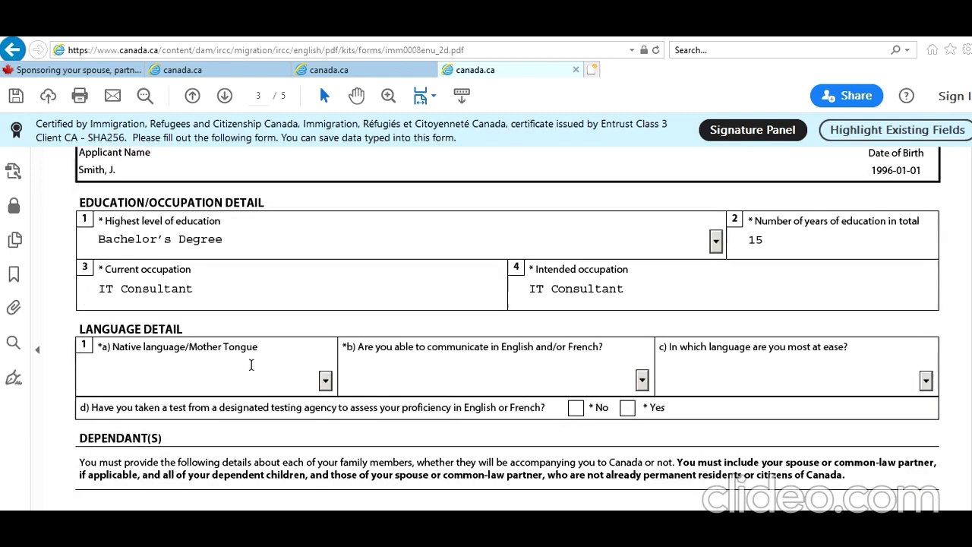
Step: Choose Hindi as native language and English for communication, and answer No to the language test
left_click(325, 380)
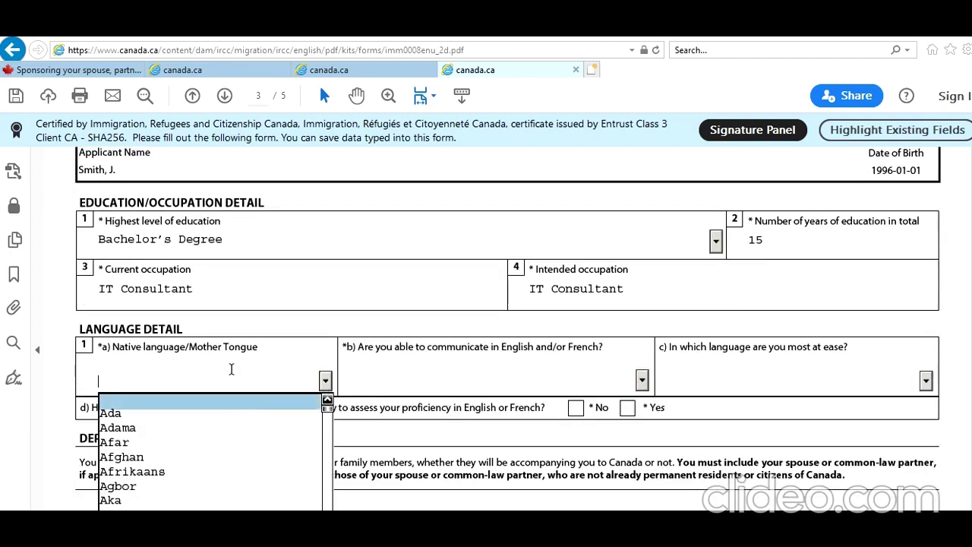
type("hausa")
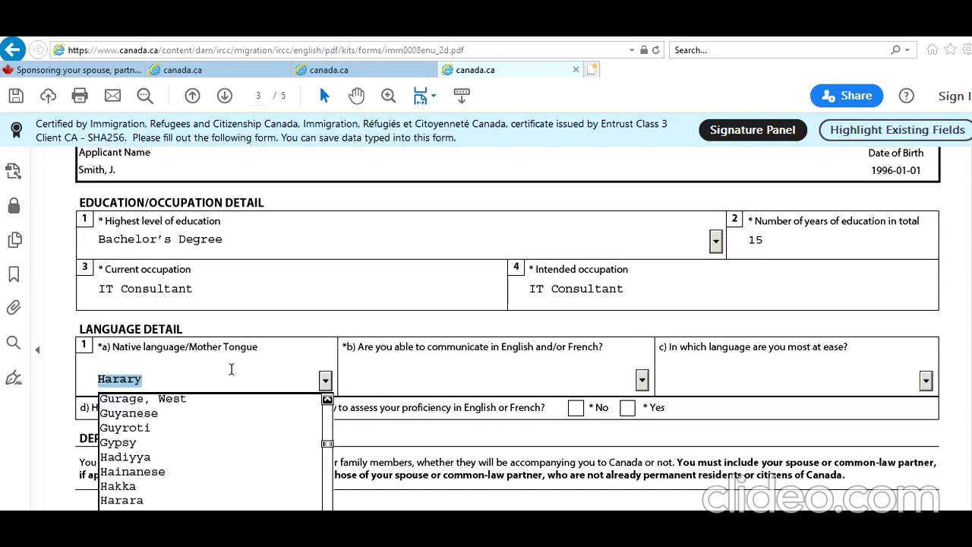
key("Down")
key("Down")
key("Down")
key("Down")
key("Down")
key("Down")
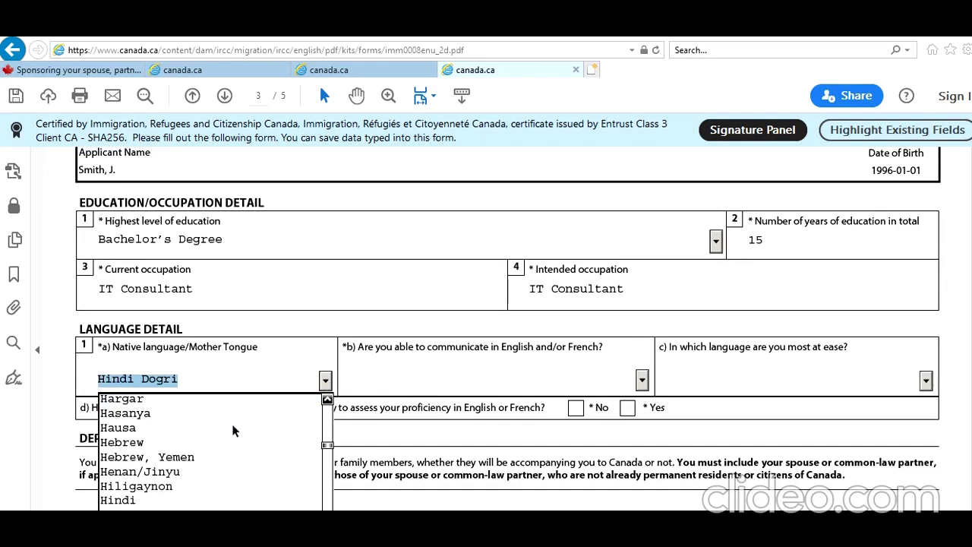
left_click(235, 501)
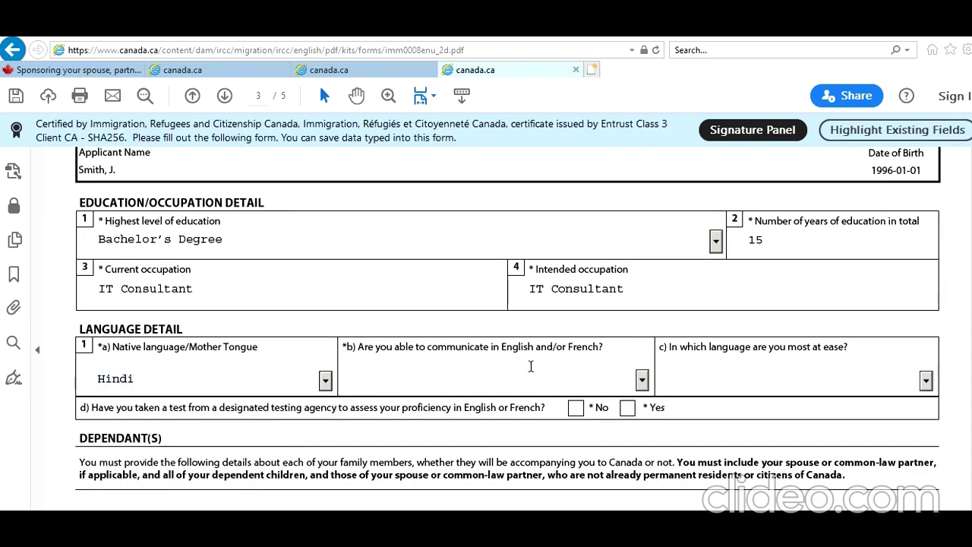
left_click(642, 379)
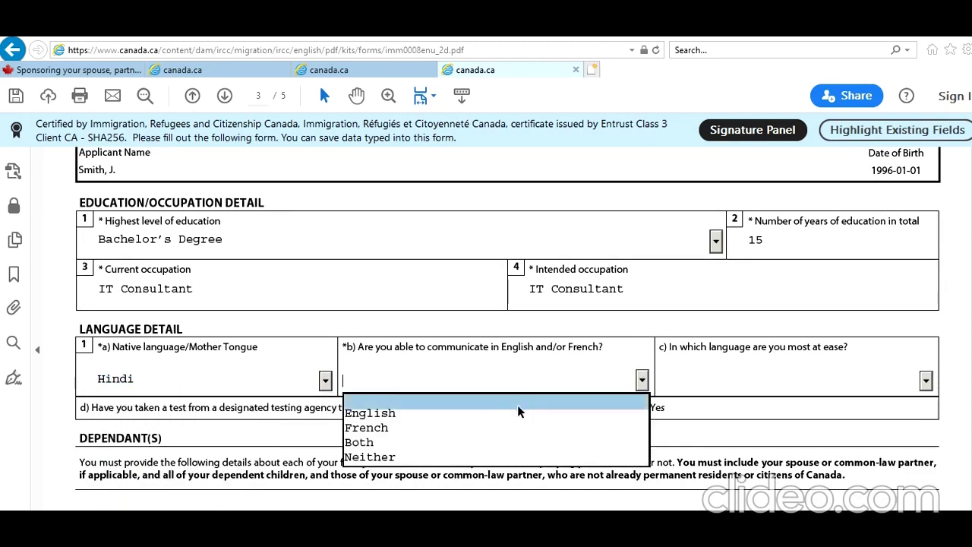
left_click(513, 413)
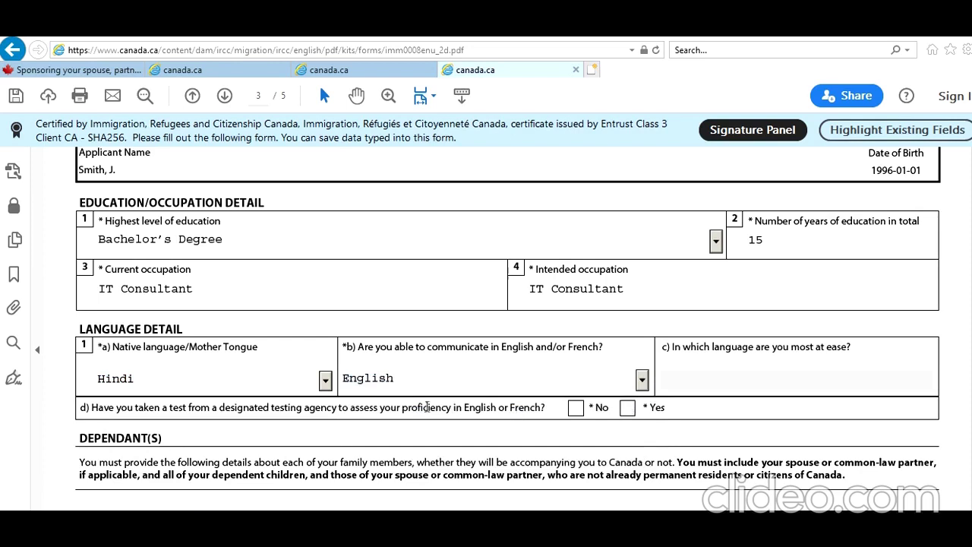
left_click(576, 414)
scroll(425, 415, "down", 3)
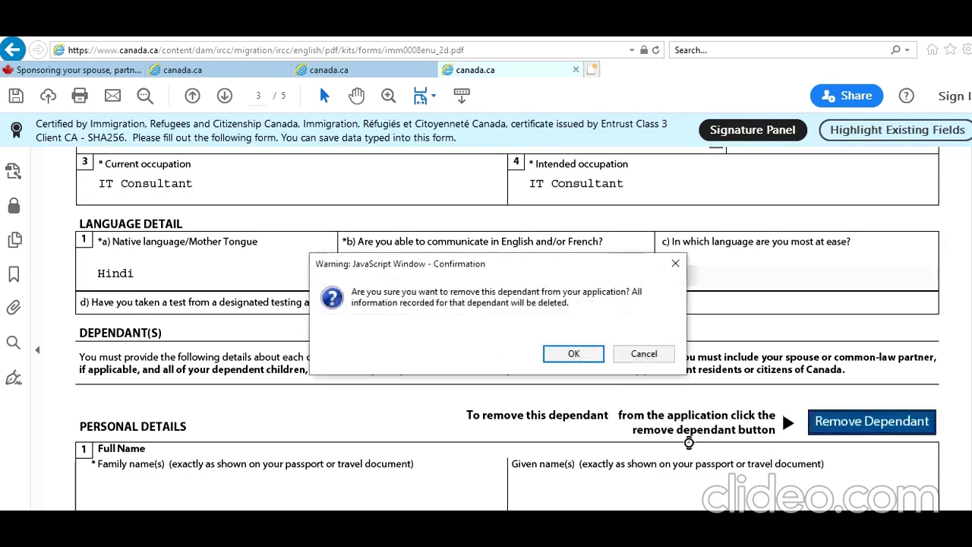
Step: Confirm removal of the empty dependant section, then validate the form and acknowledge the success message
left_click(570, 351)
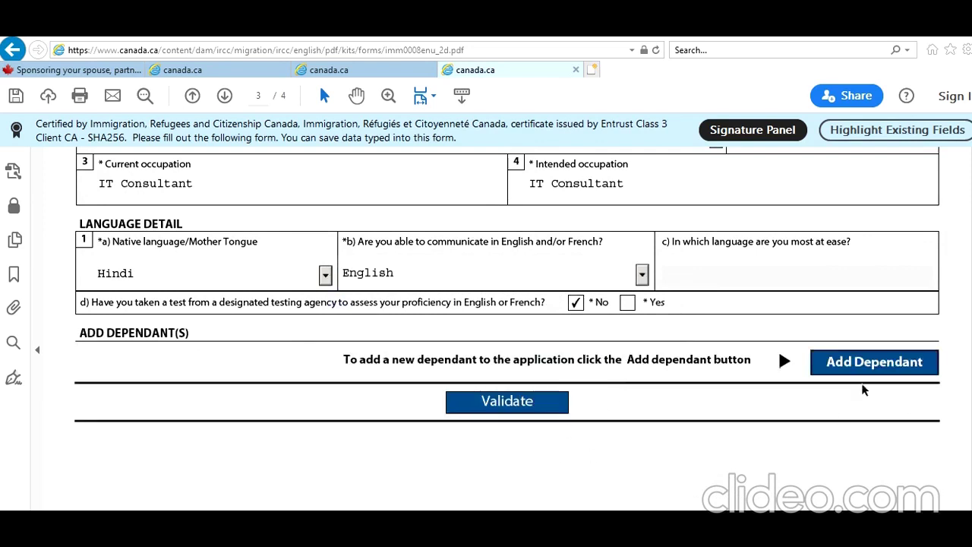
scroll(786, 427, "up", 10)
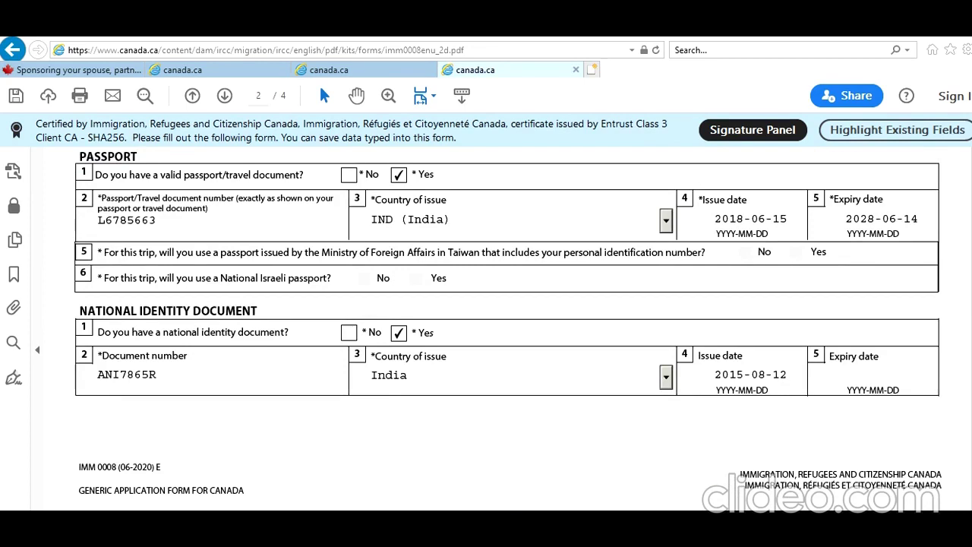
scroll(968, 237, "up", 15)
scroll(968, 236, "up", 6)
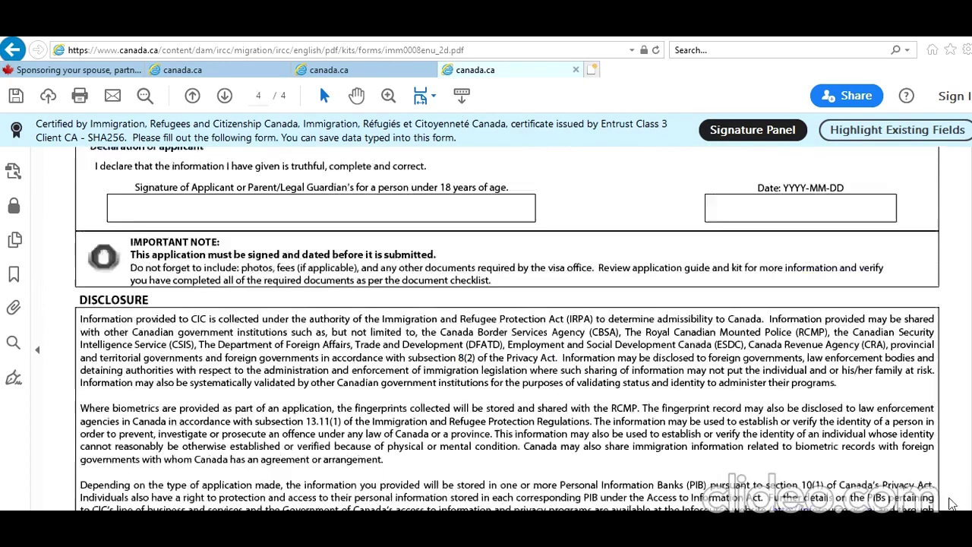
scroll(951, 503, "down", 3)
scroll(953, 490, "up", 7)
left_click_drag(954, 474, 944, 402)
left_click(503, 308)
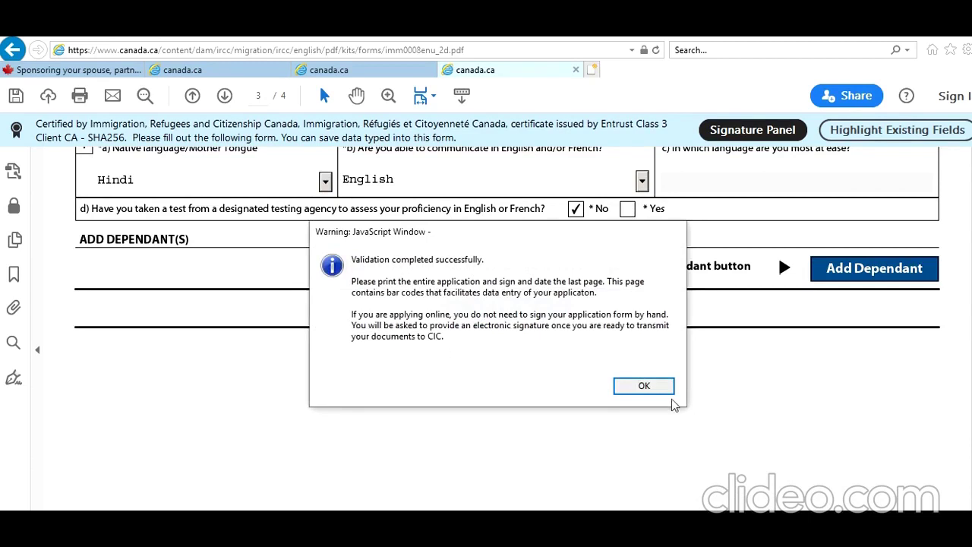
left_click(651, 387)
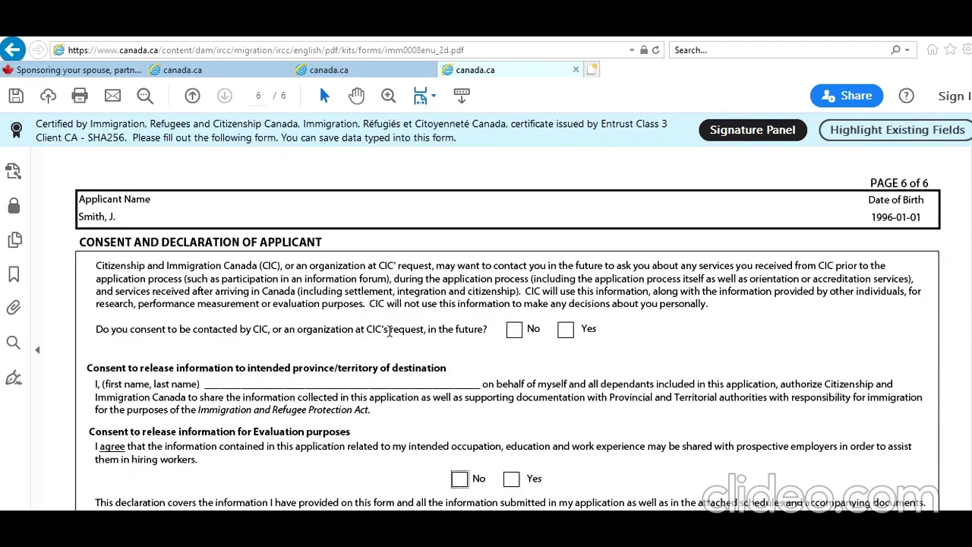
Step: Answer Yes to future contact by CIC and to sharing information for evaluation purposes
left_click(566, 330)
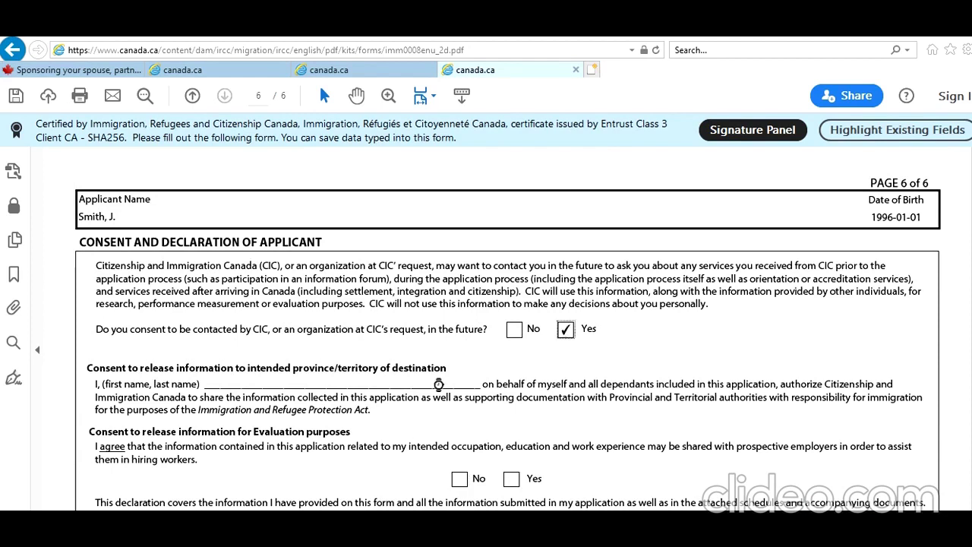
left_click(248, 387)
scroll(321, 377, "down", 2)
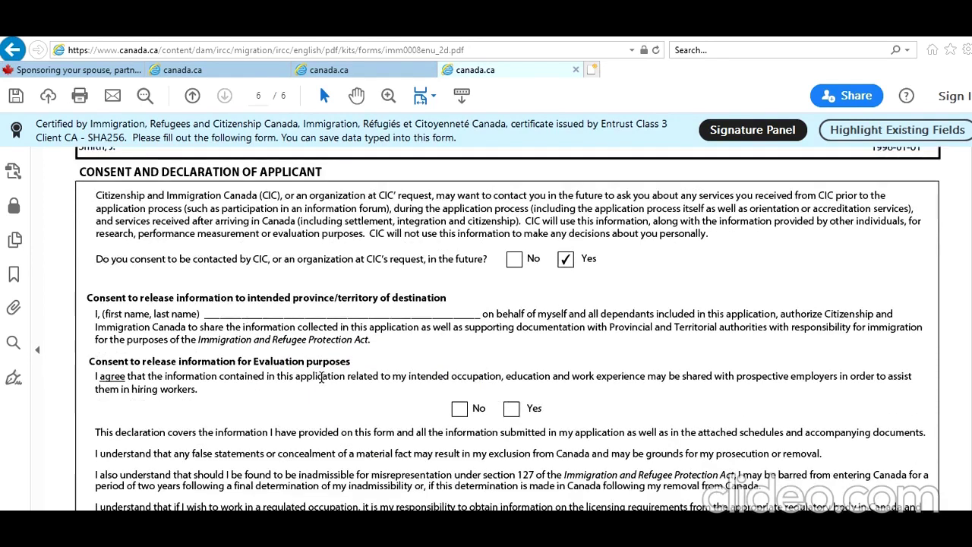
left_click(512, 412)
scroll(327, 445, "down", 4)
scroll(394, 367, "down", 3)
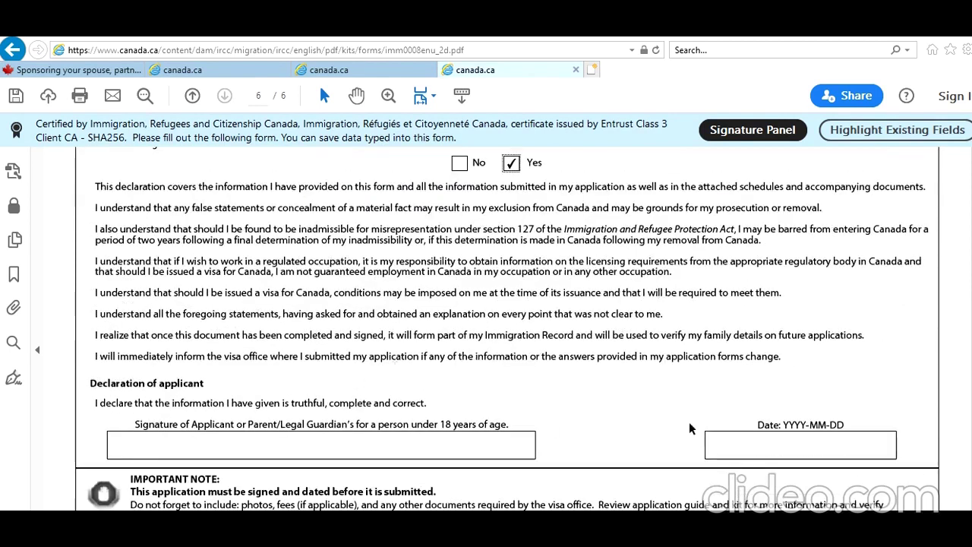
Step: Date the declaration 16 January 2021 and validate the form again
left_click(826, 447)
left_click(901, 446)
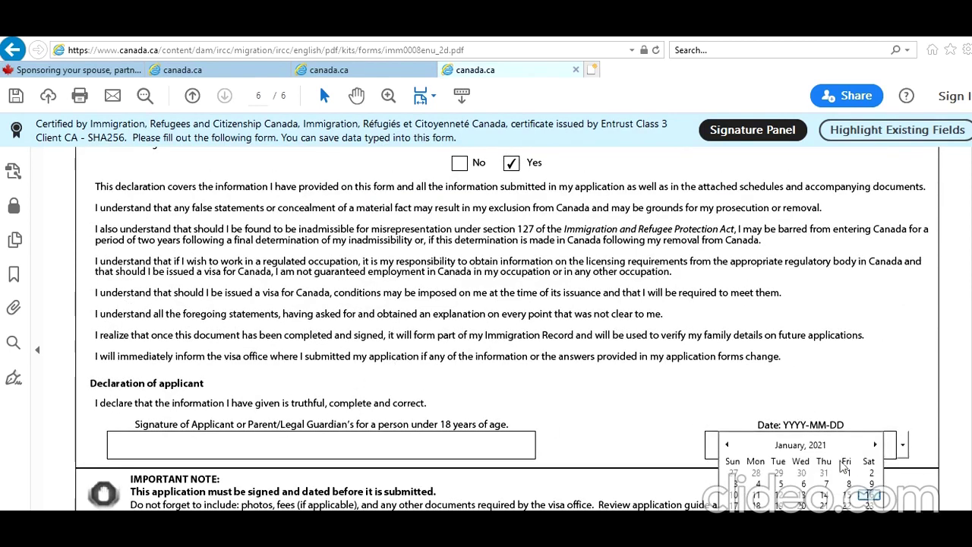
left_click(869, 495)
scroll(435, 448, "down", 14)
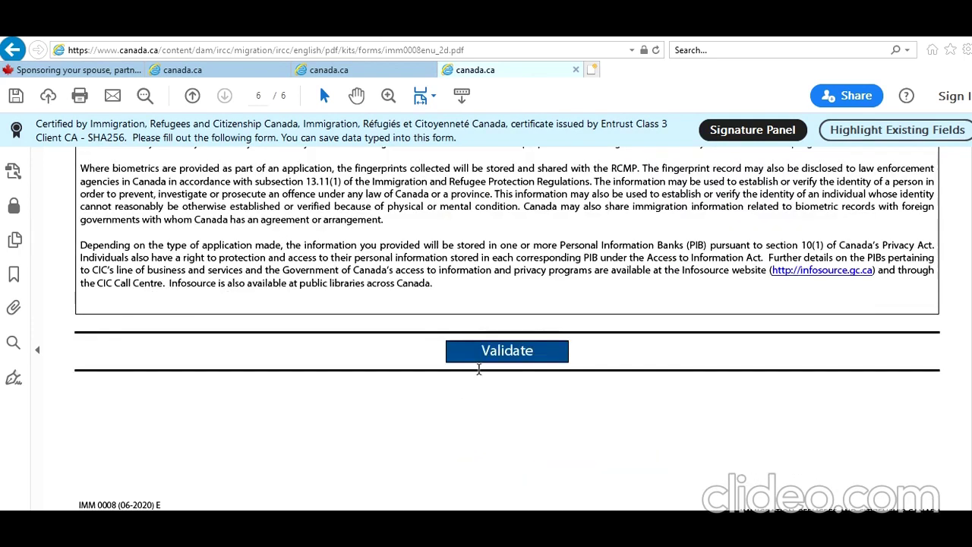
left_click(489, 360)
left_click(642, 387)
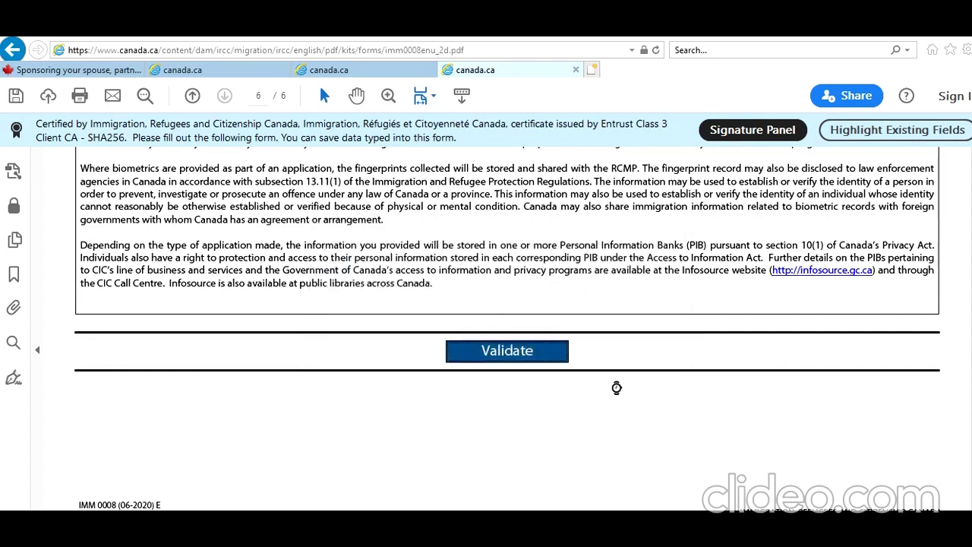
Step: Change the page 1 family-members count to 2 and validate, dismissing the mismatch warning
scroll(616, 387, "up", 10)
scroll(815, 427, "down", 8)
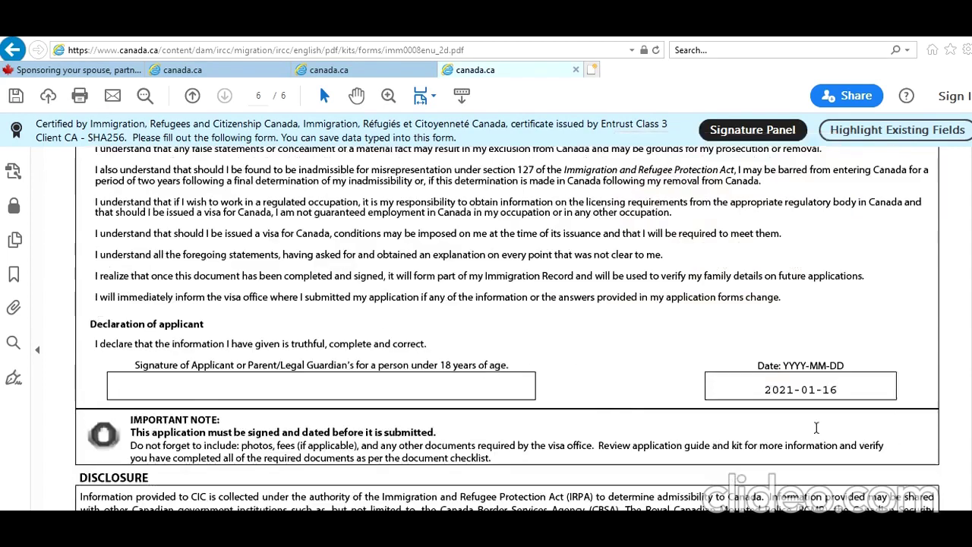
scroll(816, 429, "up", 8)
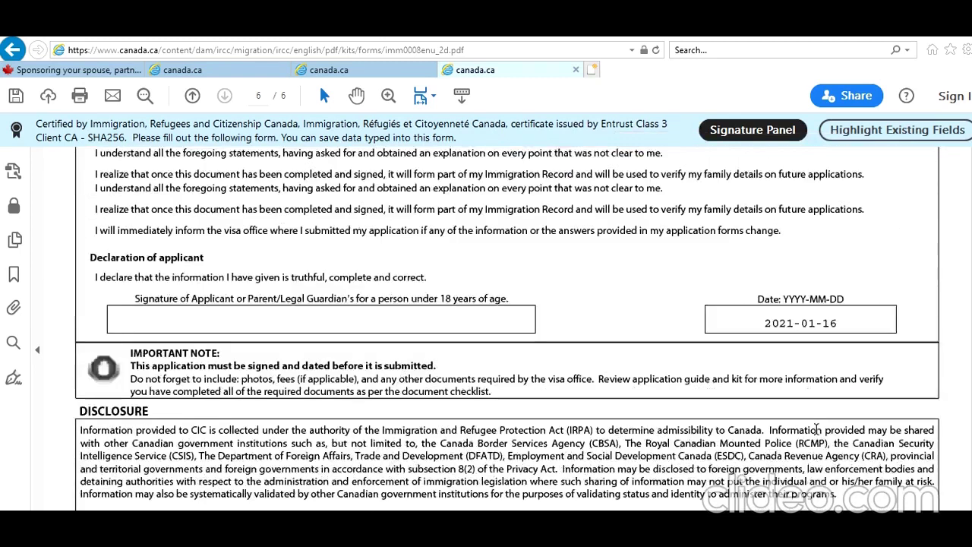
scroll(816, 429, "up", 15)
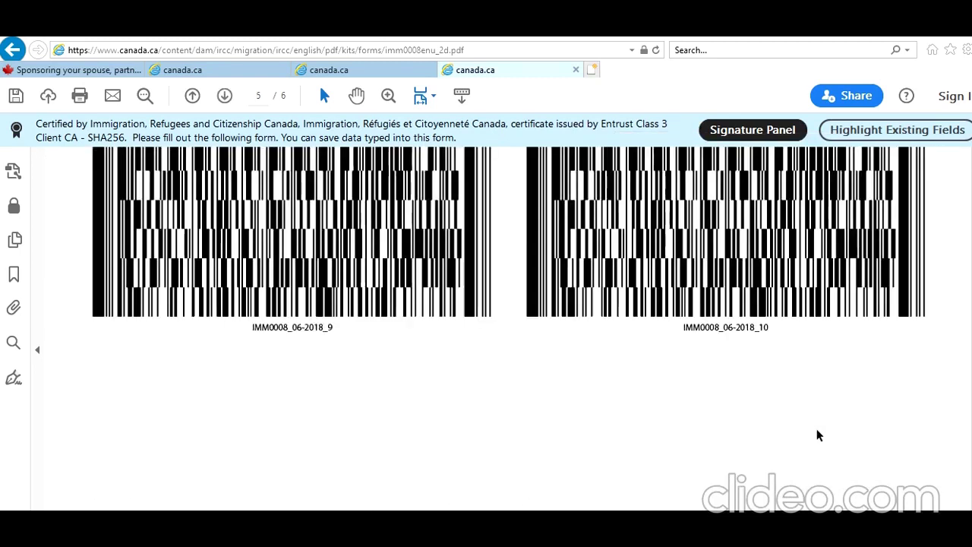
scroll(817, 431, "up", 10)
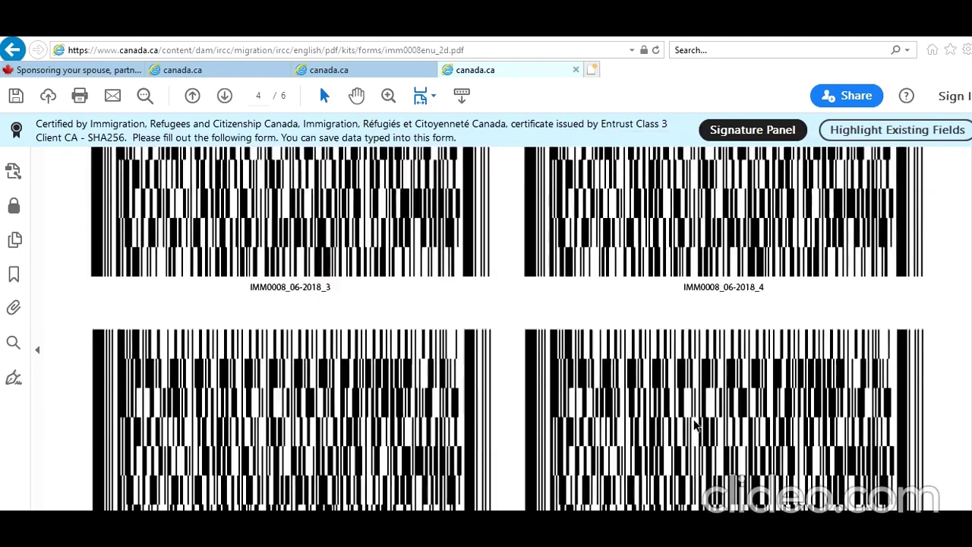
scroll(694, 423, "up", 10)
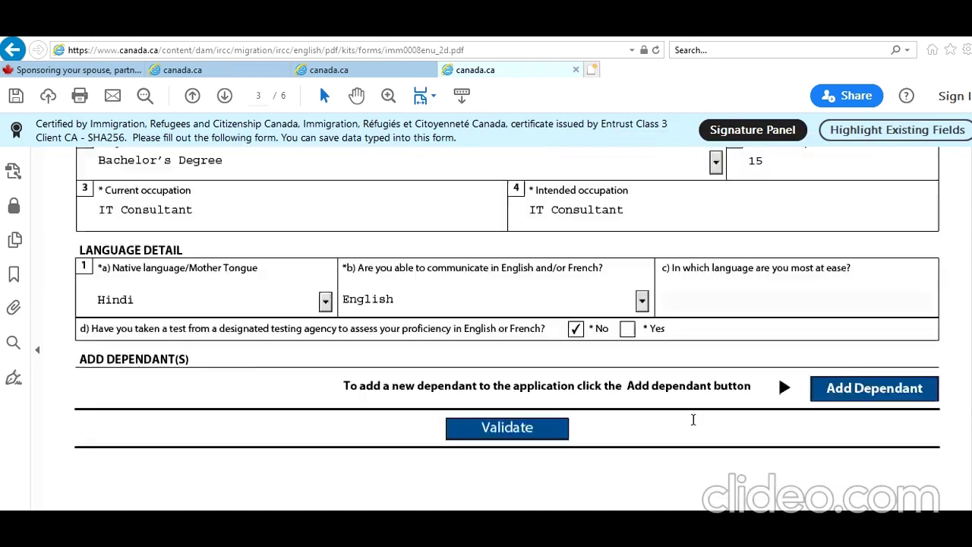
scroll(694, 419, "up", 15)
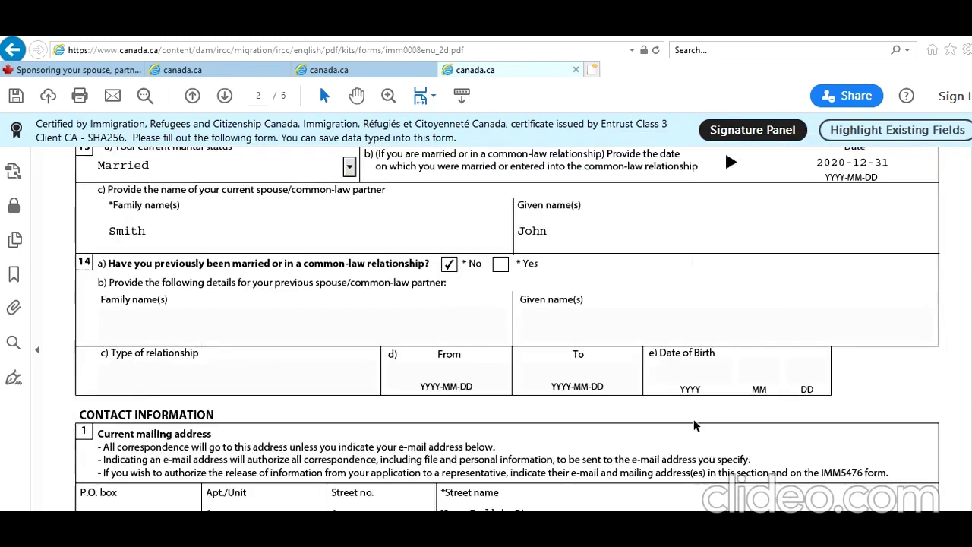
scroll(693, 420, "up", 15)
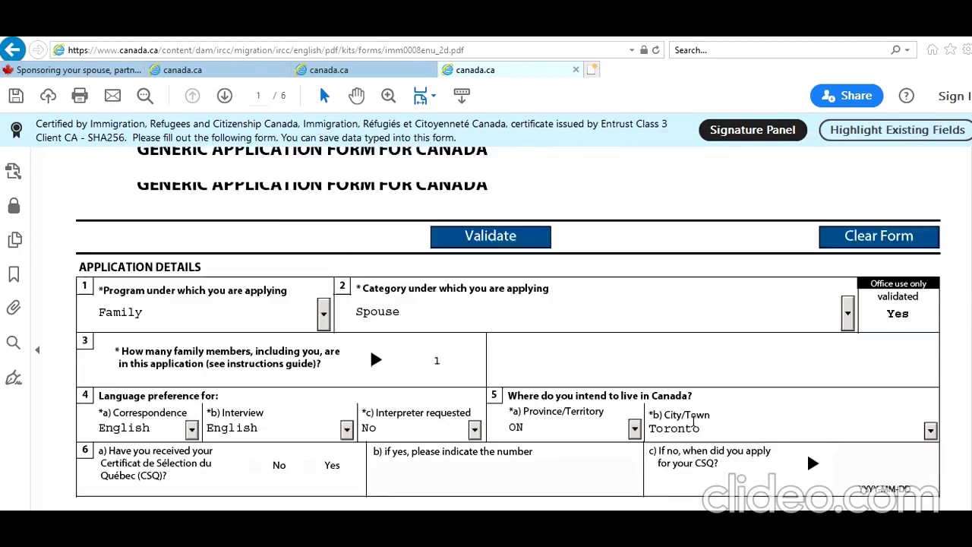
left_click(463, 397)
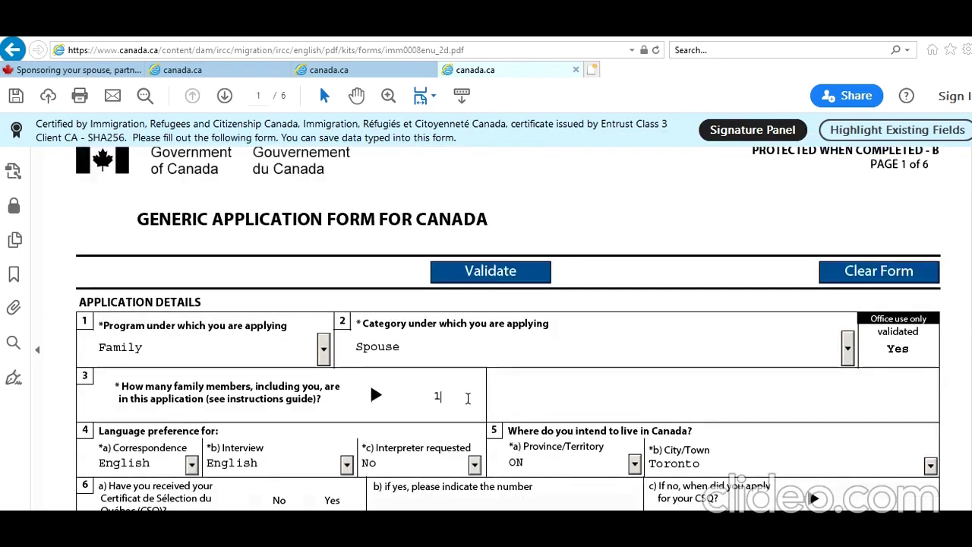
key("BackSpace")
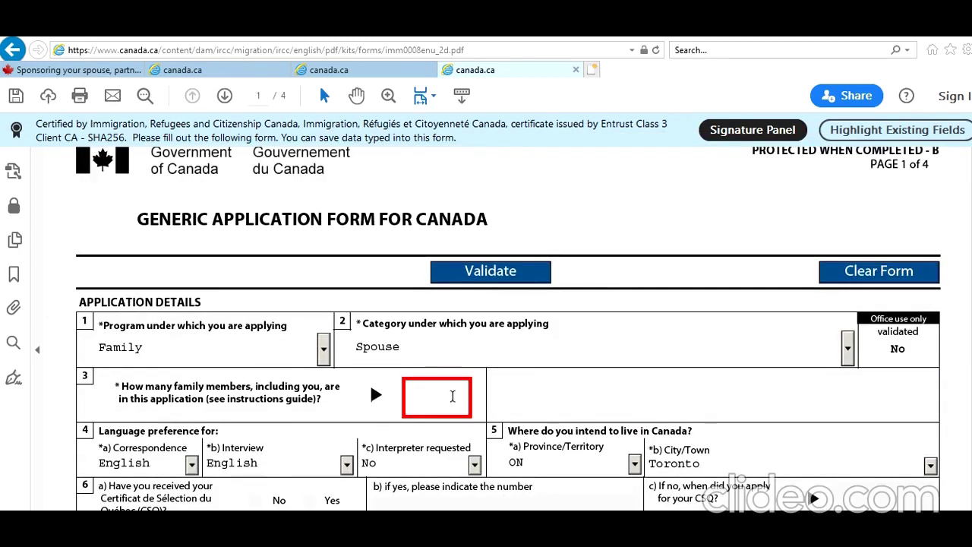
type("2")
left_click(558, 324)
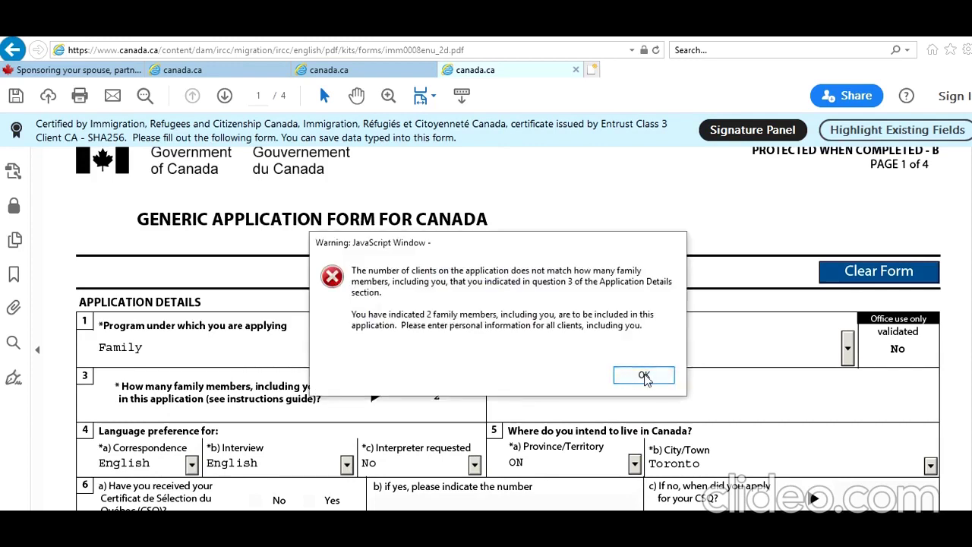
left_click(644, 375)
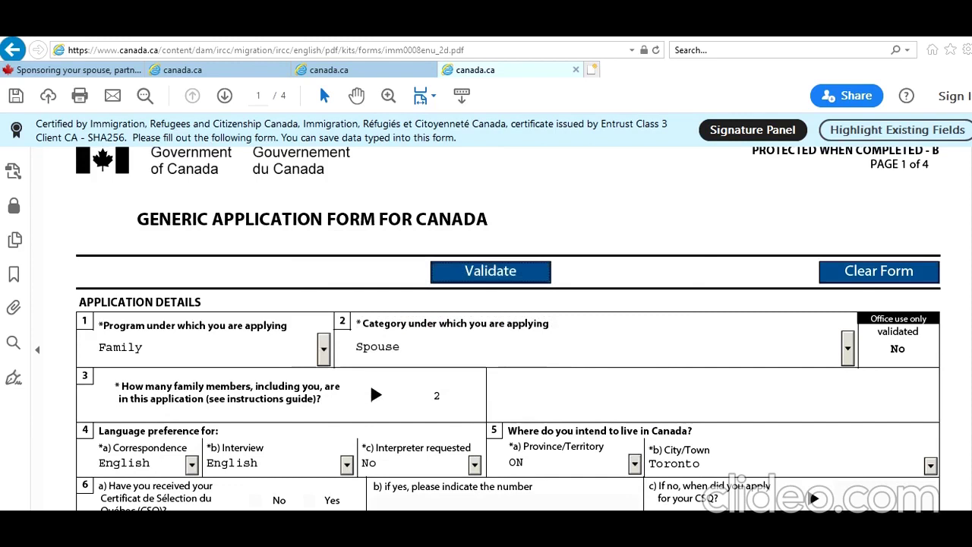
Step: Correct the family-members count in question 3 back to 1 and validate the form
scroll(636, 459, "down", 3)
scroll(798, 304, "down", 7)
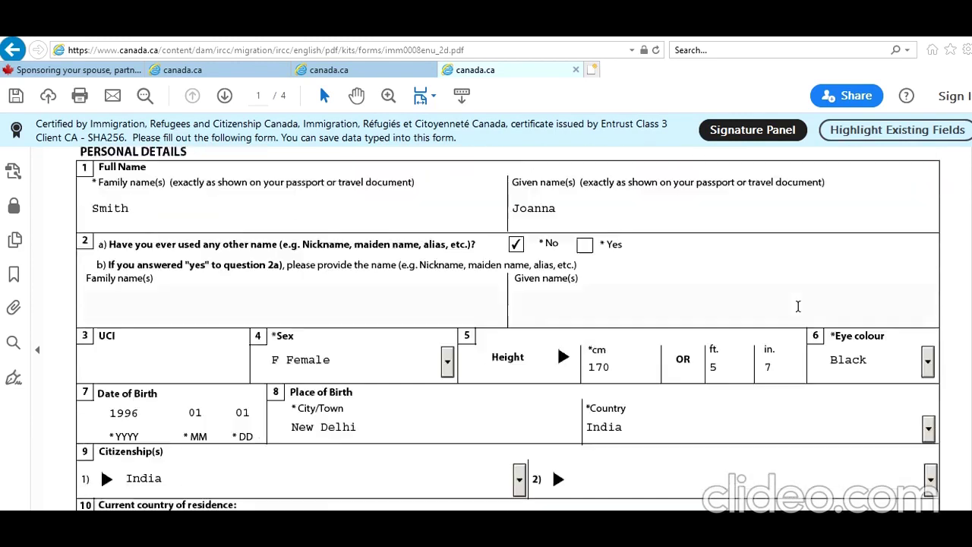
scroll(798, 306, "down", 12)
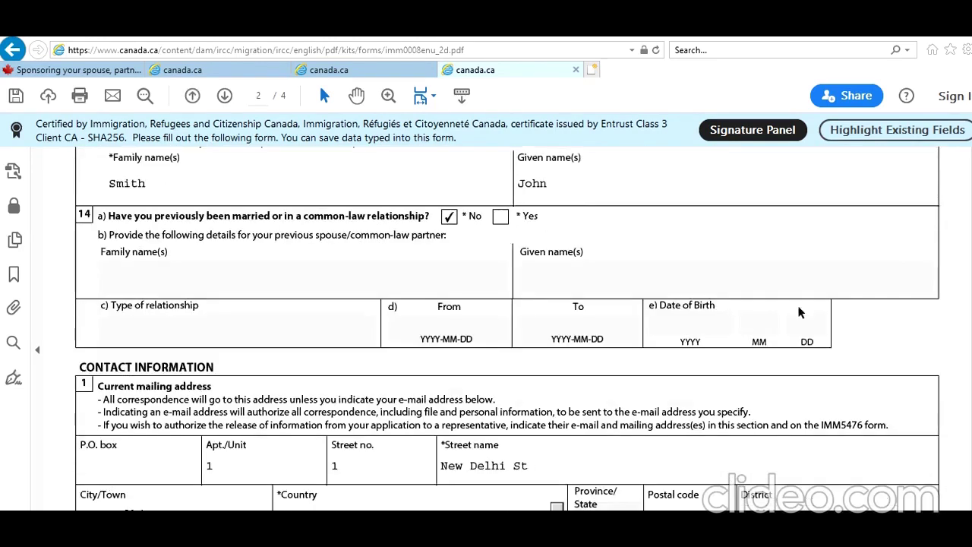
scroll(798, 312, "down", 15)
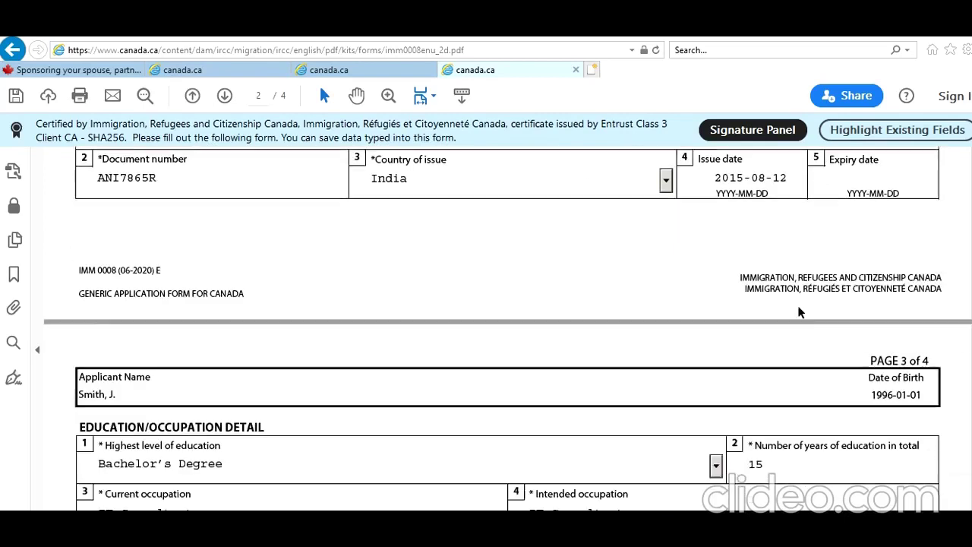
scroll(798, 306, "down", 3)
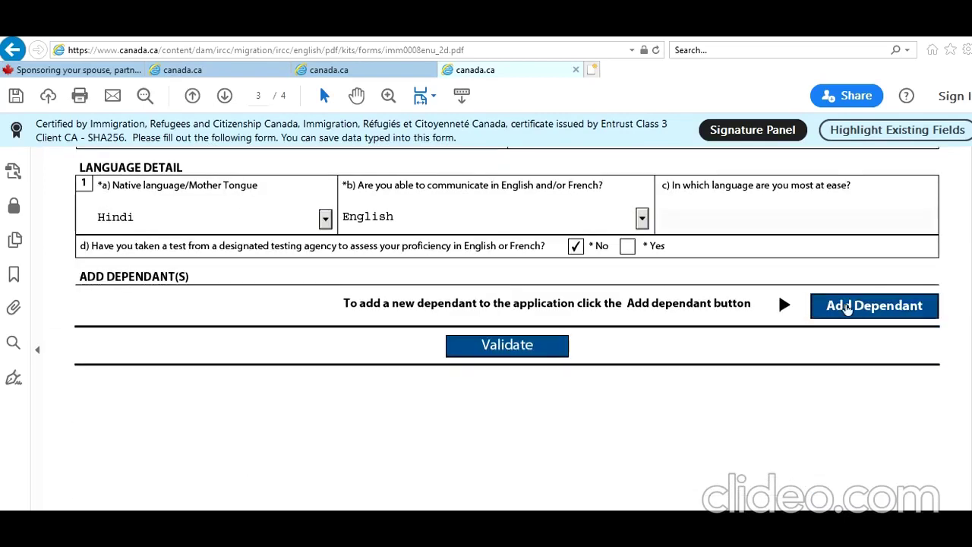
scroll(843, 315, "up", 8)
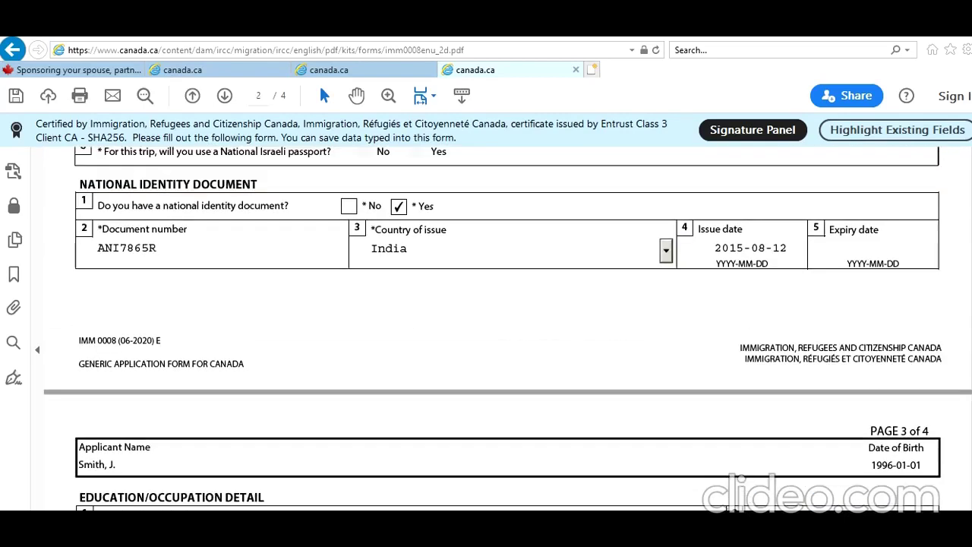
scroll(507, 328, "up", 20)
left_click(440, 441)
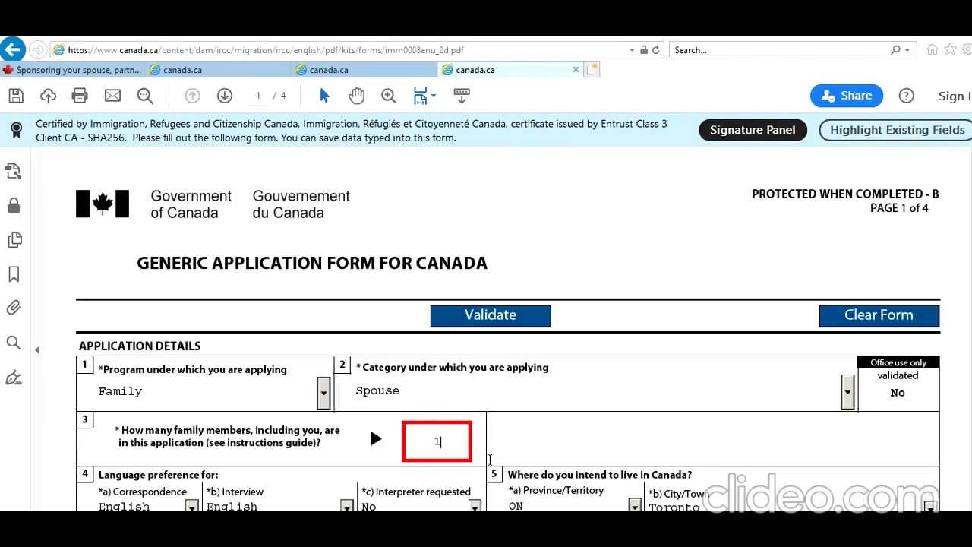
left_click(469, 315)
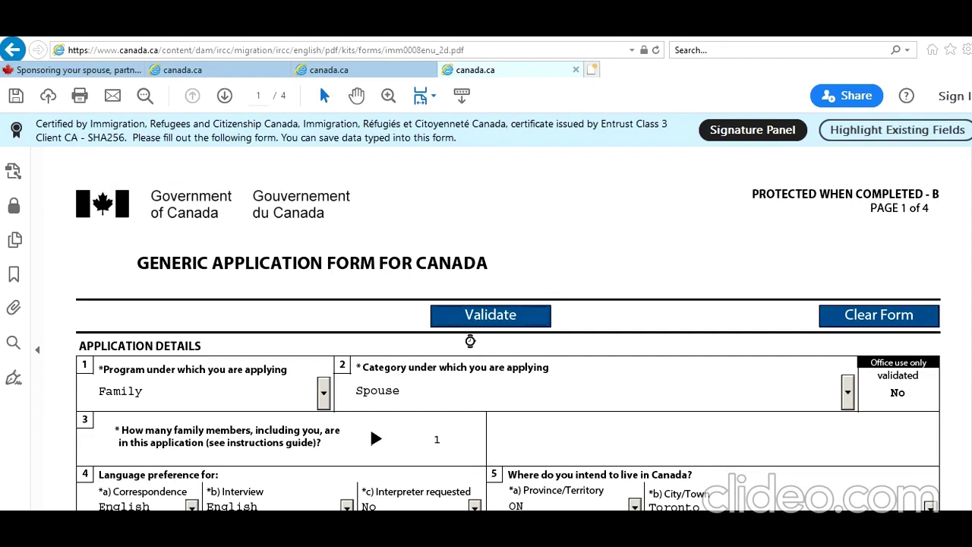